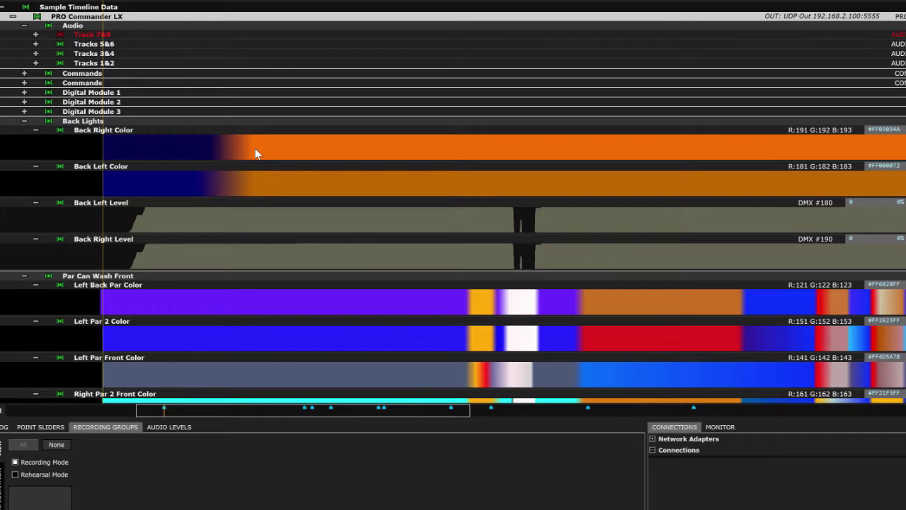
Step: Enlarge the Back Left Level channel and examine its name and first and last DMX channel properties
click(226, 226)
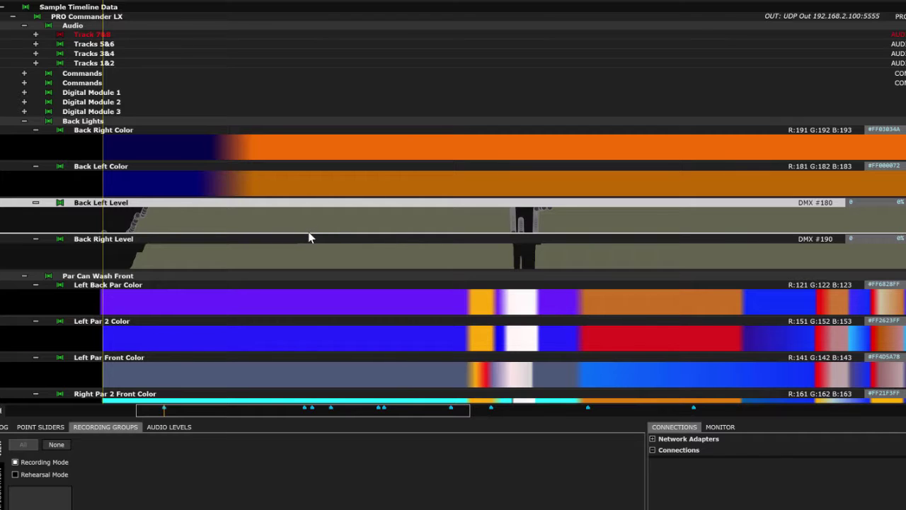
drag(305, 232, 305, 316)
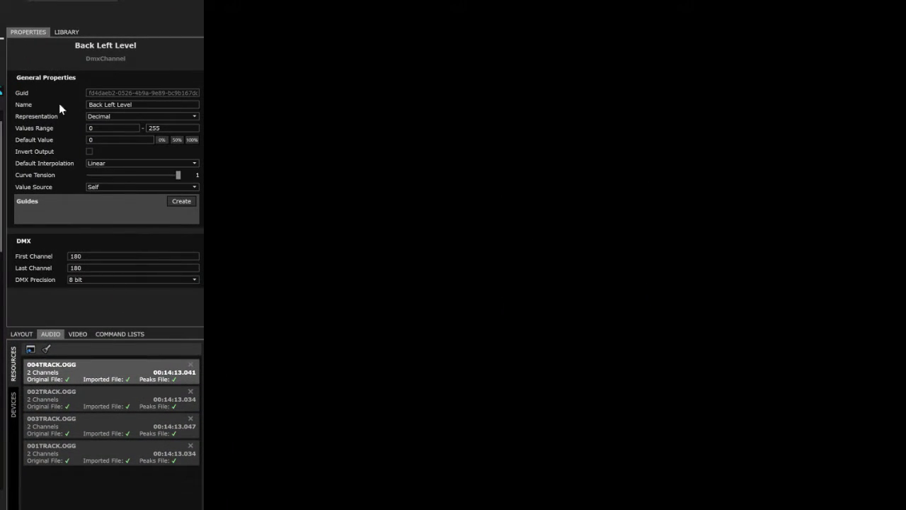
click(145, 106)
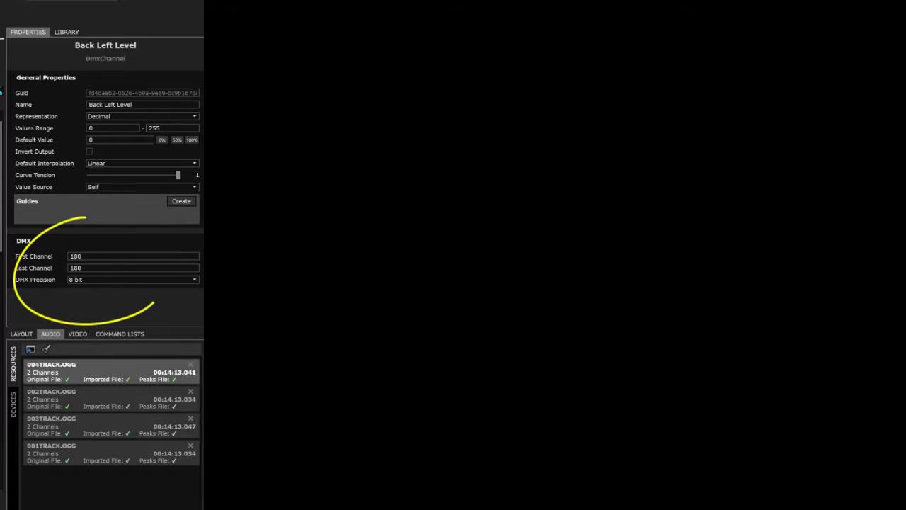
click(92, 256)
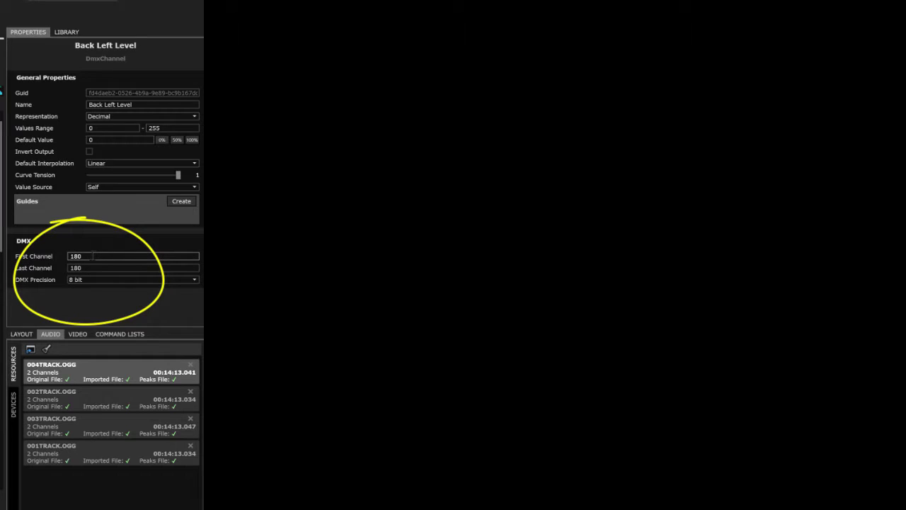
click(92, 267)
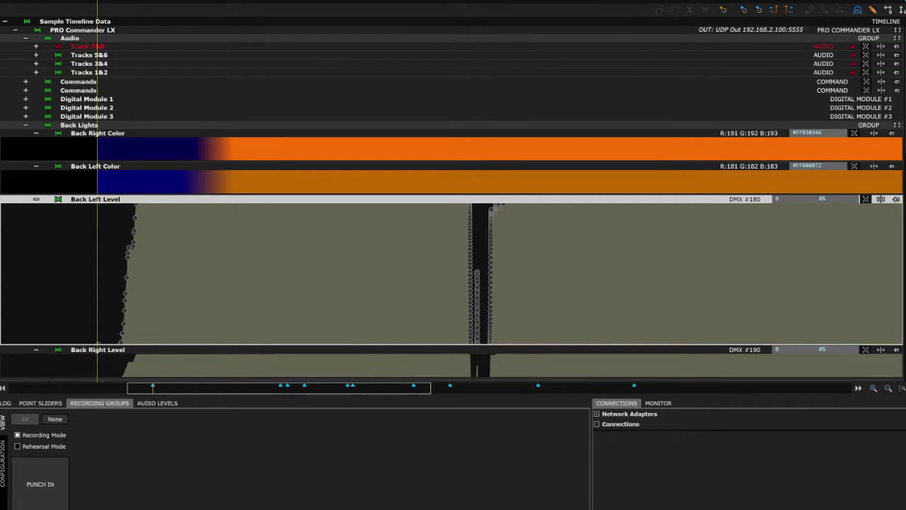
Step: Optimize the Back Left Level curve with Preserve Horizontals enabled and a maximum loss of 1%
right_click(218, 205)
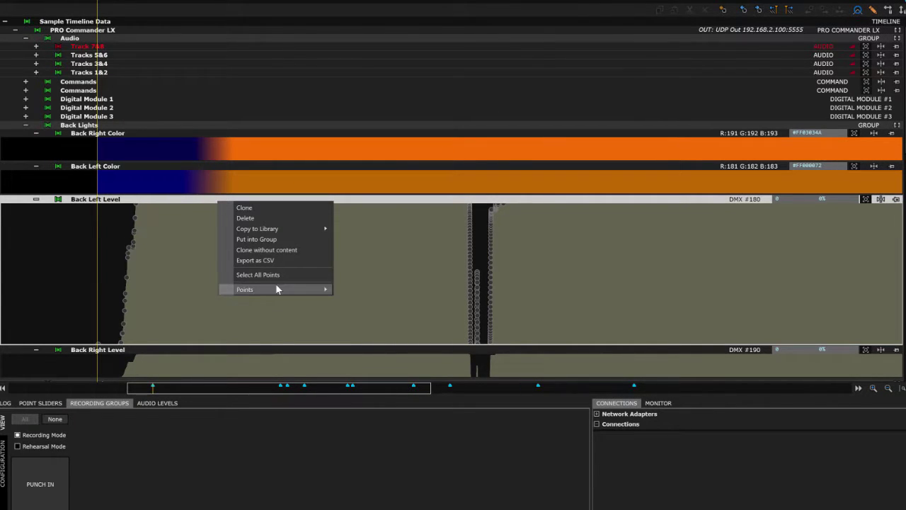
mouse_move(277, 289)
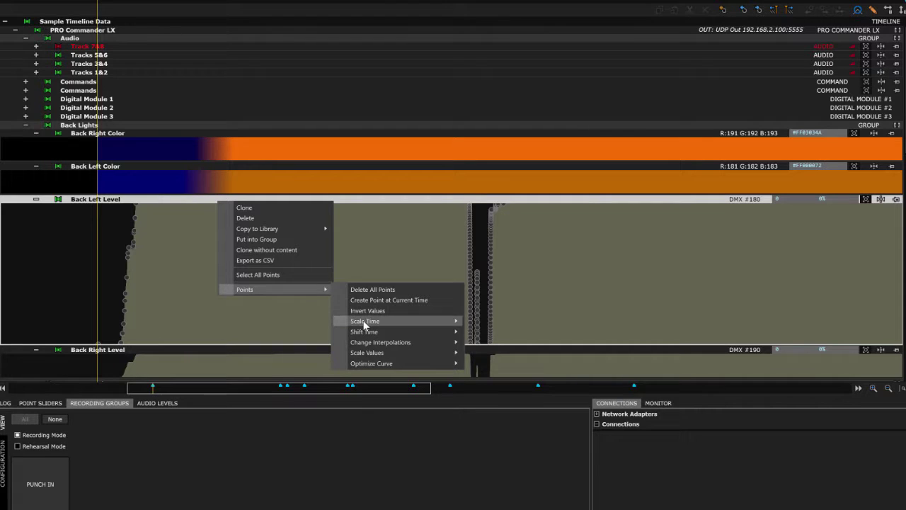
mouse_move(363, 322)
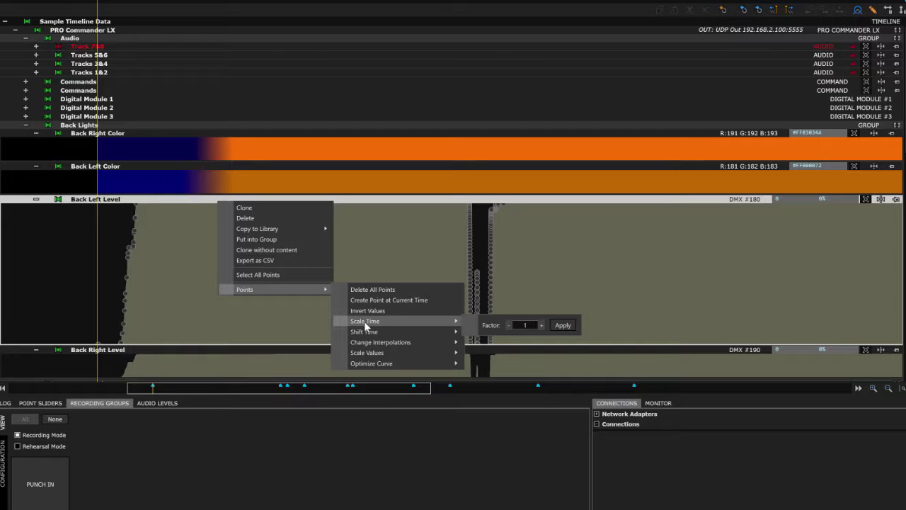
mouse_move(380, 362)
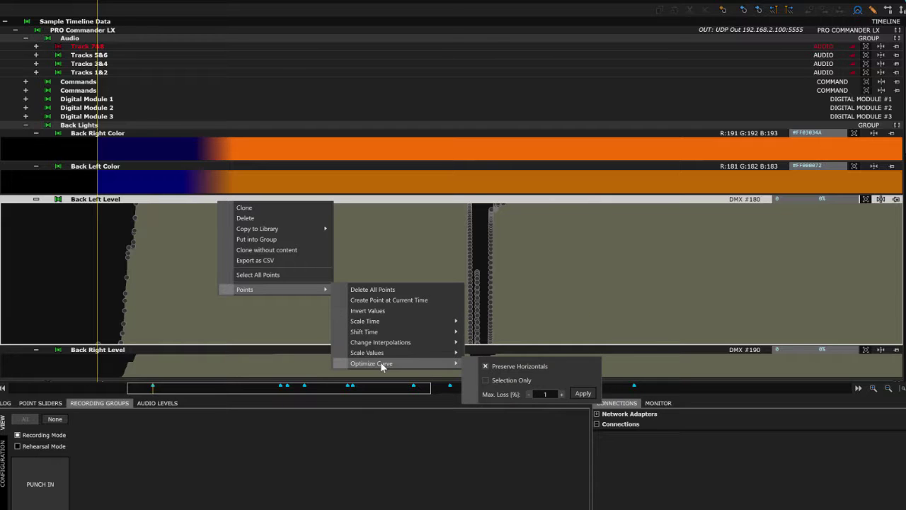
click(582, 394)
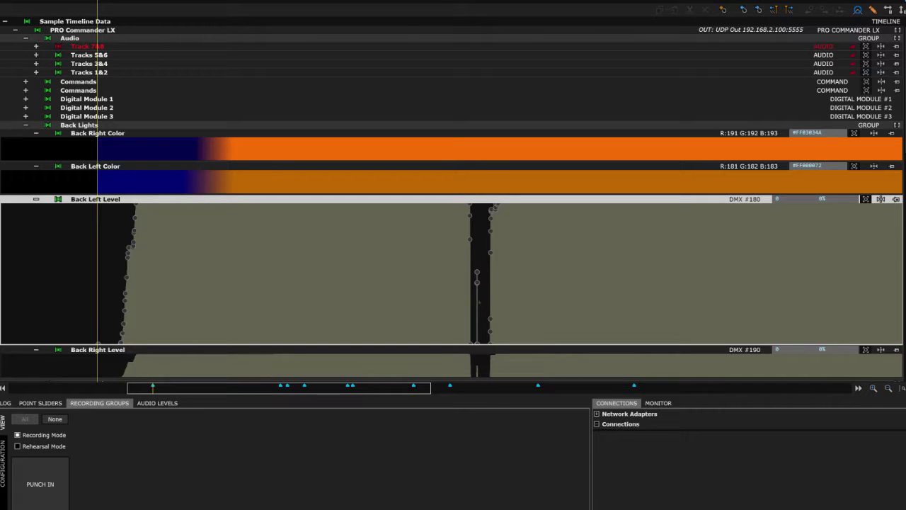
Step: Delete the spike points inside the gap of the Back Left Level curve and shrink the channel's height
drag(484, 307, 470, 307)
click(705, 11)
drag(487, 343, 493, 222)
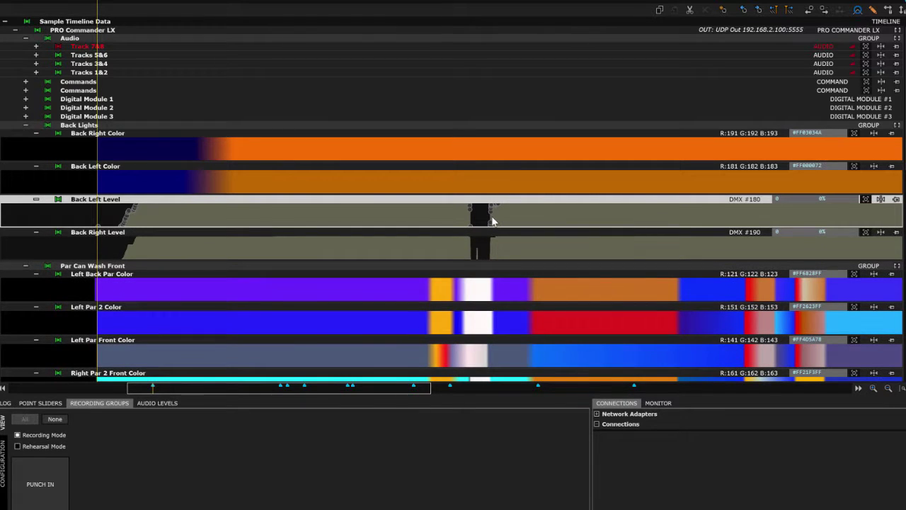
Step: Select the Back Right Level channel, and collapse and reopen the Back Lights group
click(110, 239)
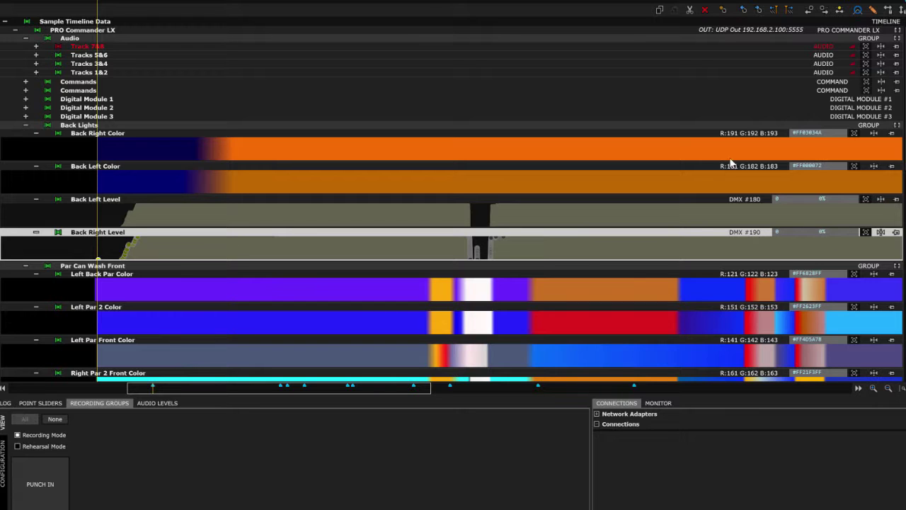
click(27, 125)
click(26, 126)
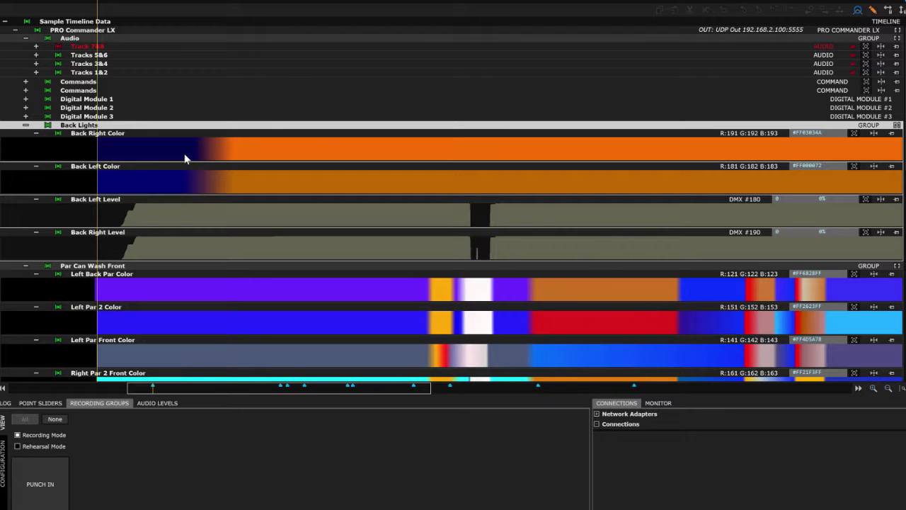
Step: Try recoloring the Back Right Color point just before the orange fade to green #077703, and undo the edits
click(186, 134)
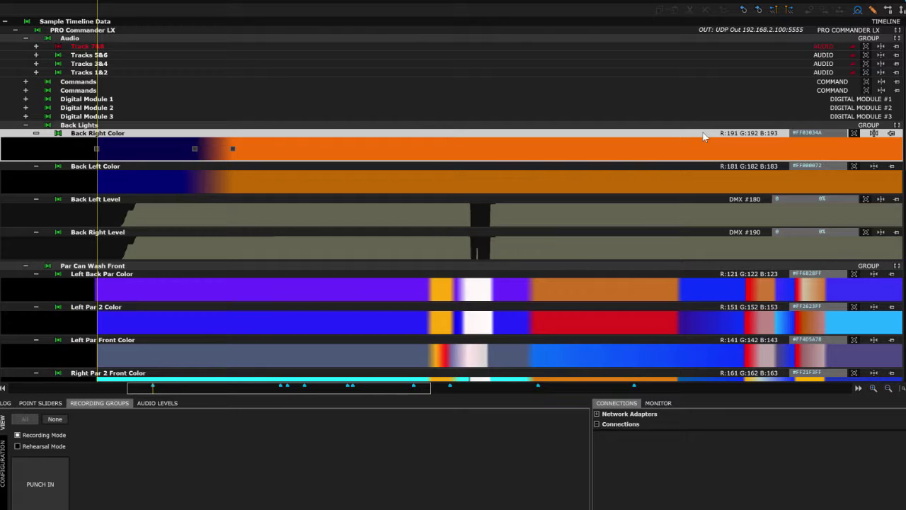
click(195, 149)
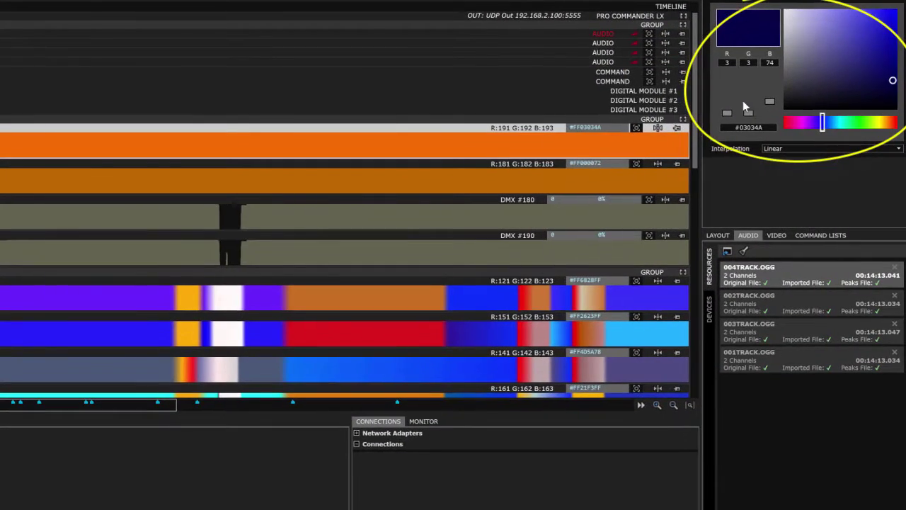
mouse_move(772, 99)
mouse_down()
mouse_move(770, 74)
mouse_move(770, 92)
mouse_up()
drag(822, 122, 856, 123)
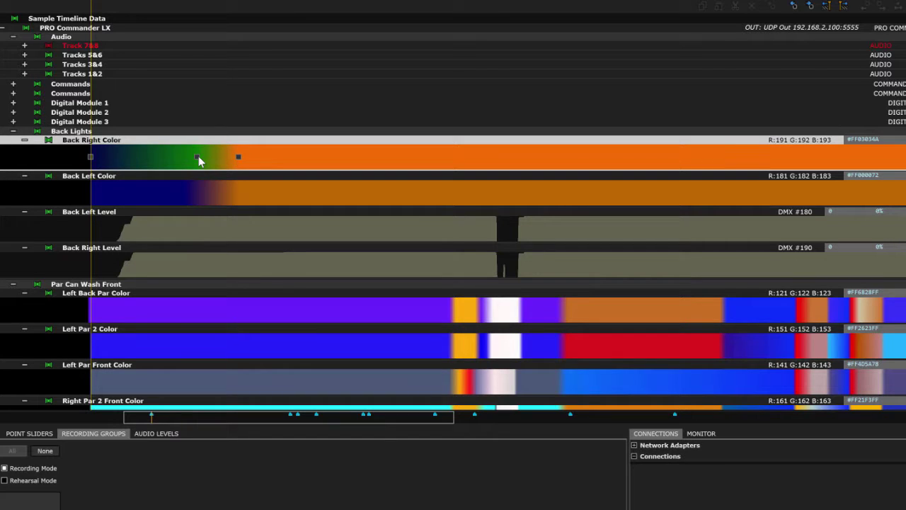
click(752, 5)
key(ctrl+z)
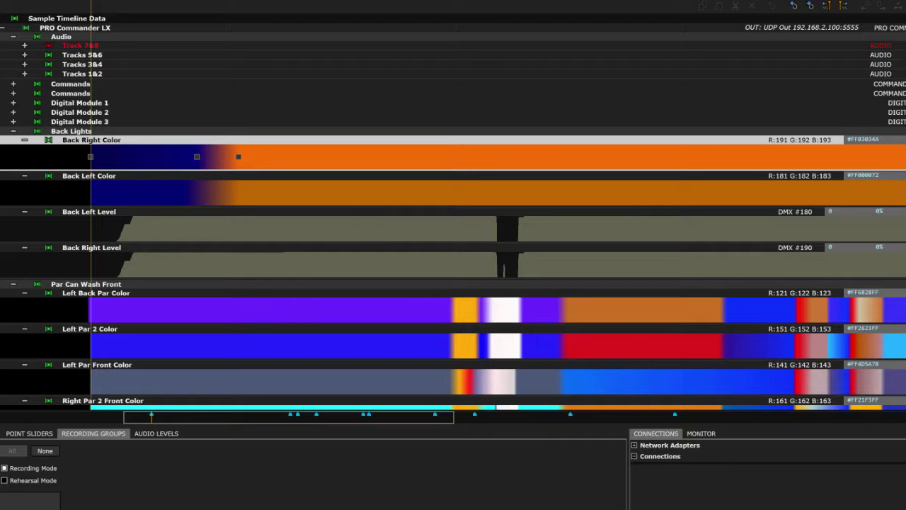
Step: Add a color point at about 00:07:28.920 on Back Right Color and make it dark red, #7C0000
key(minus)
key(minus)
key(minus)
key(minus)
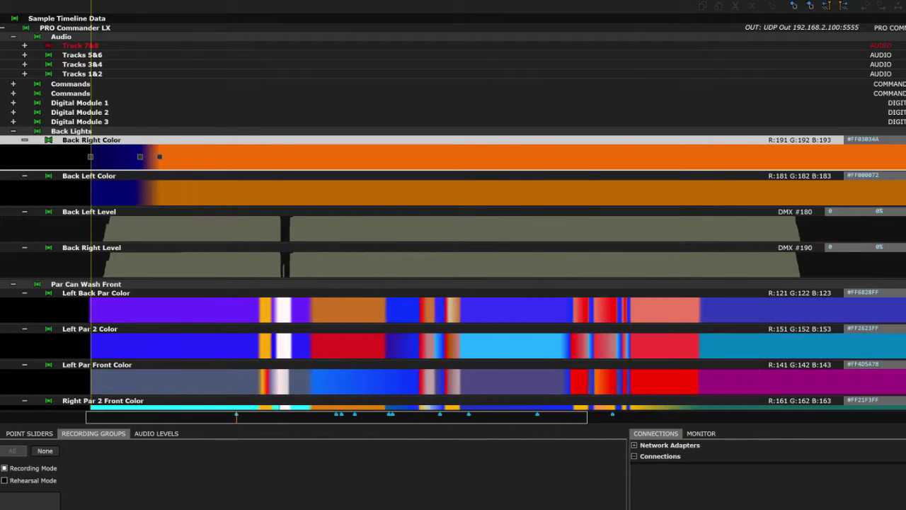
key(minus)
key(minus)
key(minus)
key(minus)
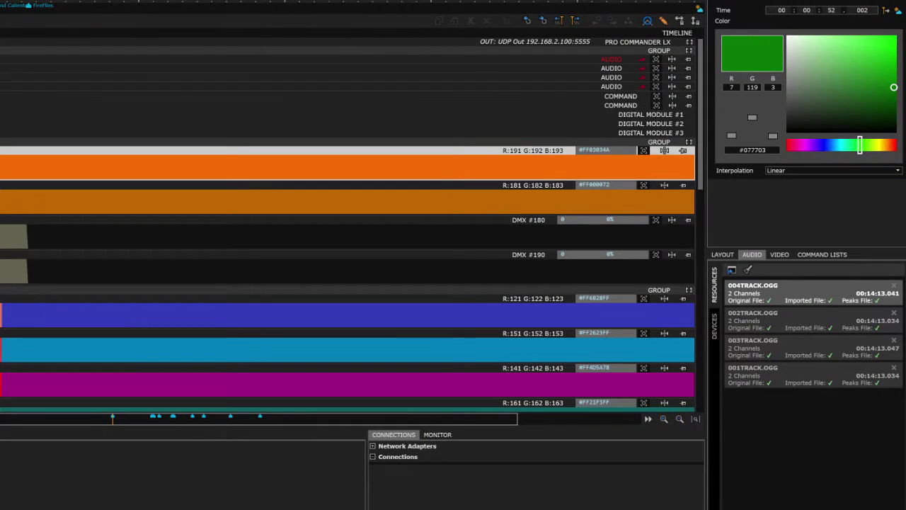
click(335, 162)
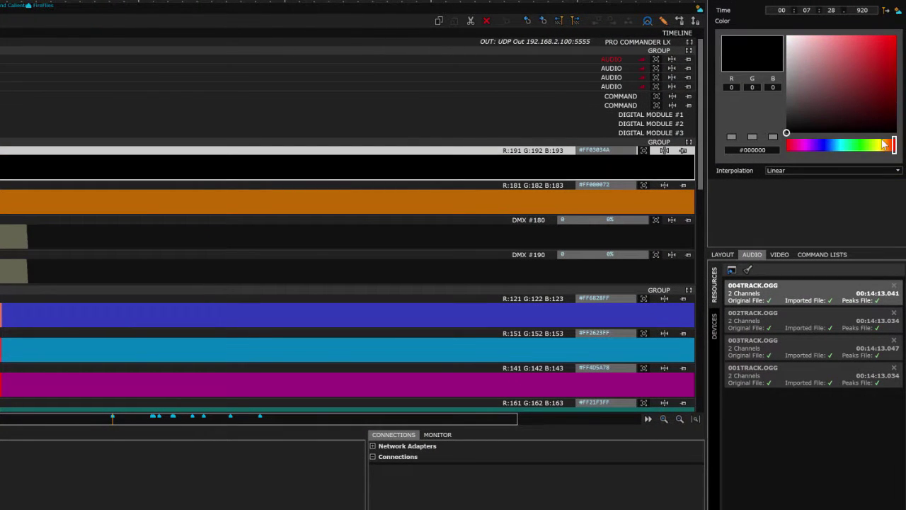
drag(884, 143, 890, 86)
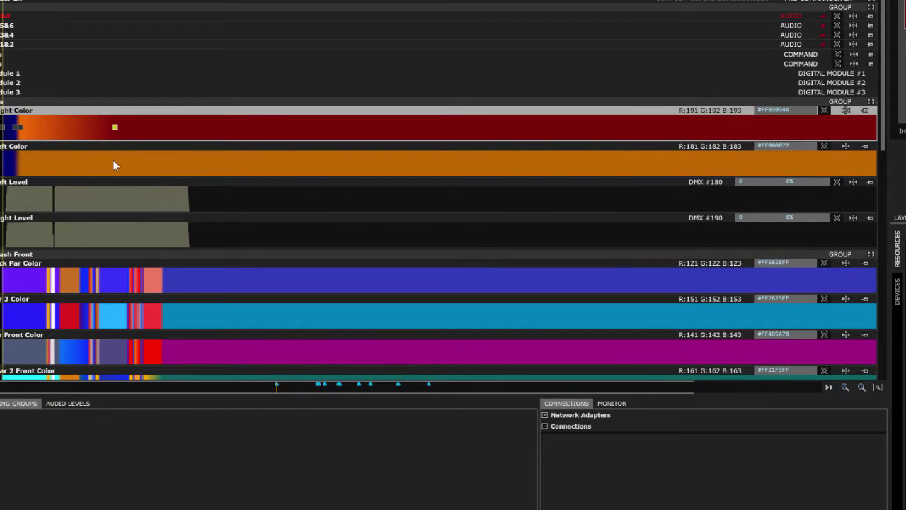
Step: Add a dark red (#9D0000) color point to Back Left Color and move the red points on both back color channels slightly earlier
click(48, 175)
drag(856, 37, 902, 42)
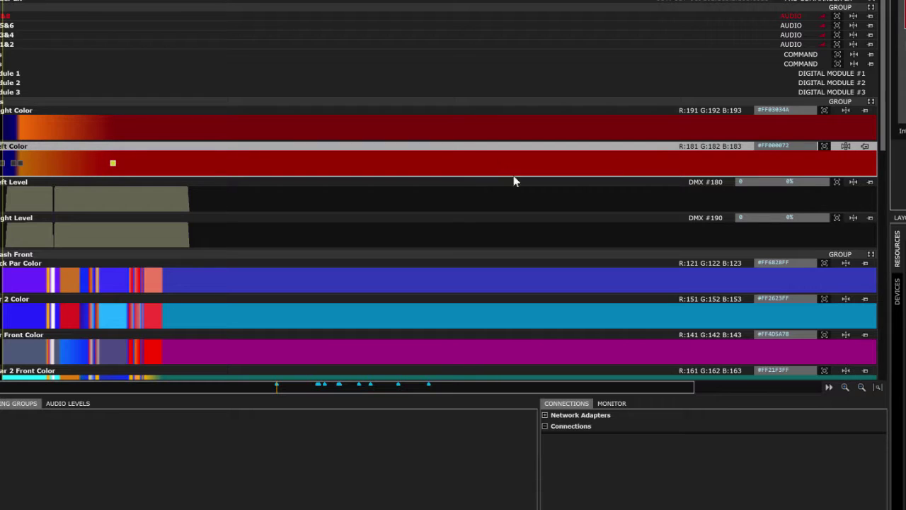
click(105, 163)
click(104, 135)
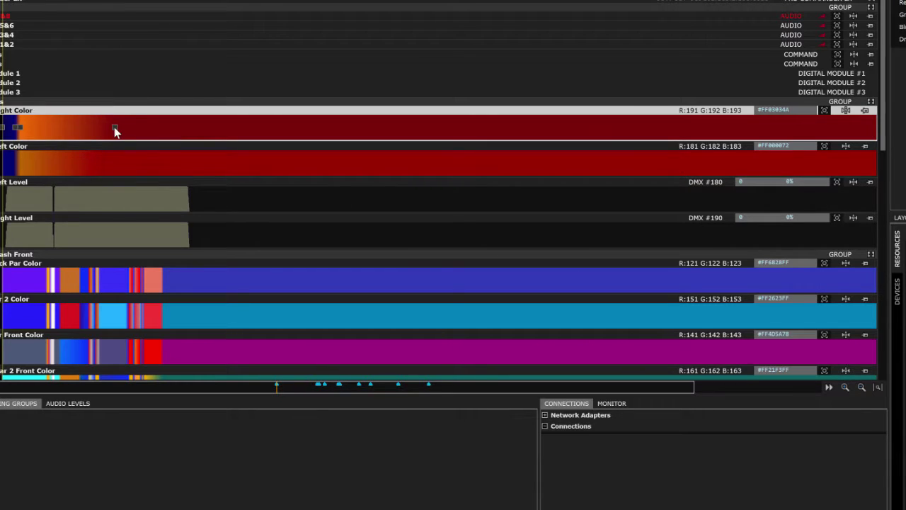
drag(115, 128, 106, 129)
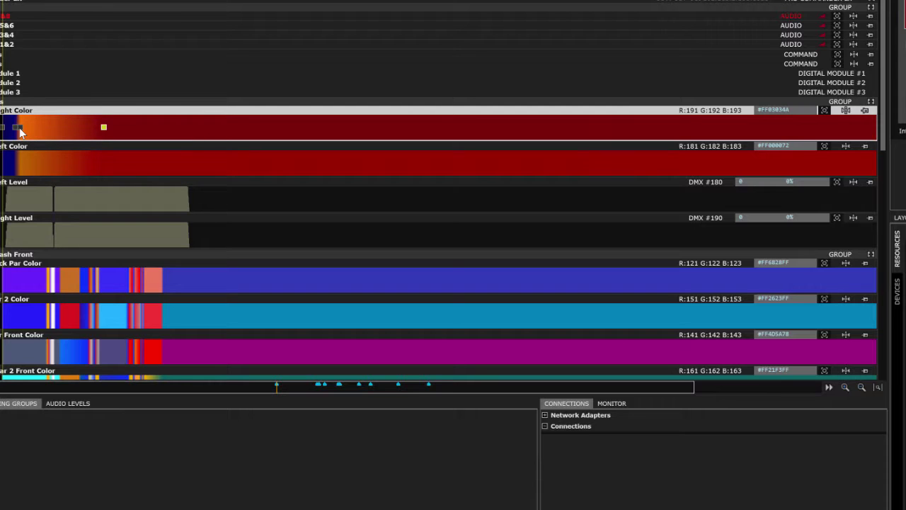
click(103, 172)
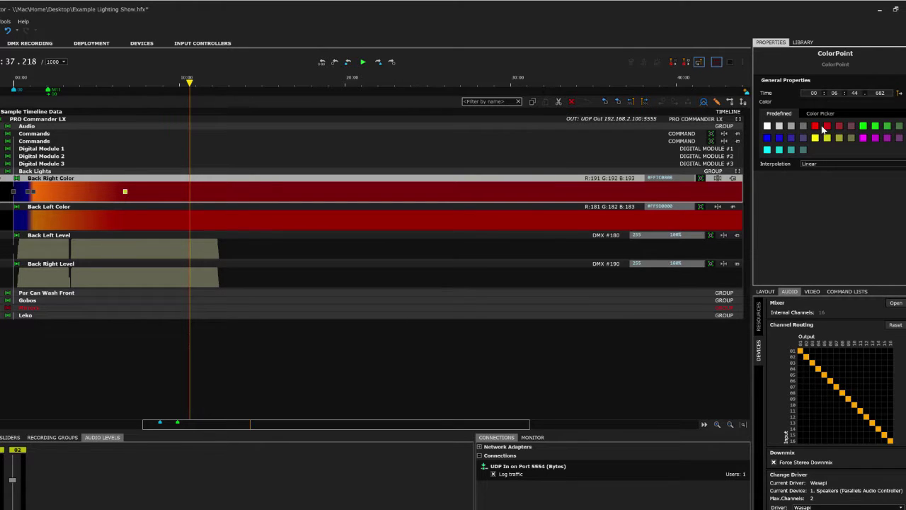
Step: Add a color point at the playhead, about 00:10:36, on Back Right Color and give it the predefined blue #0000FF
click(192, 195)
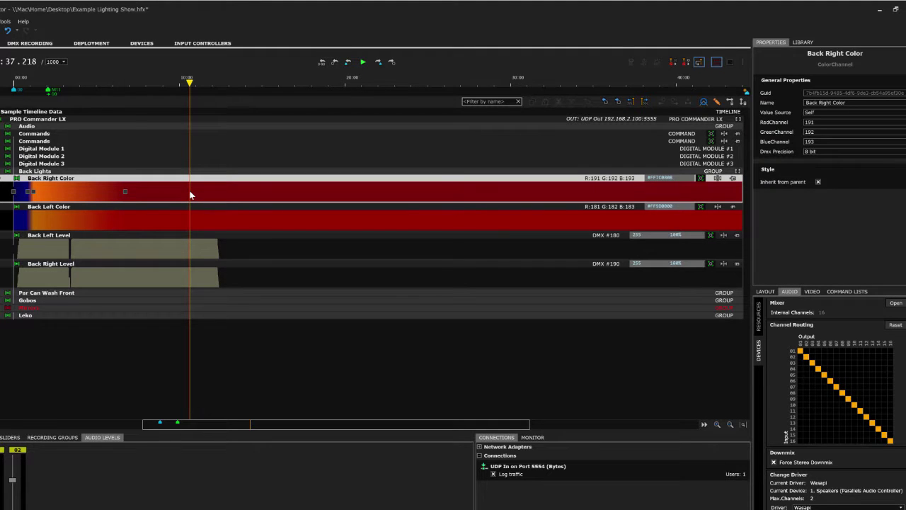
double_click(190, 191)
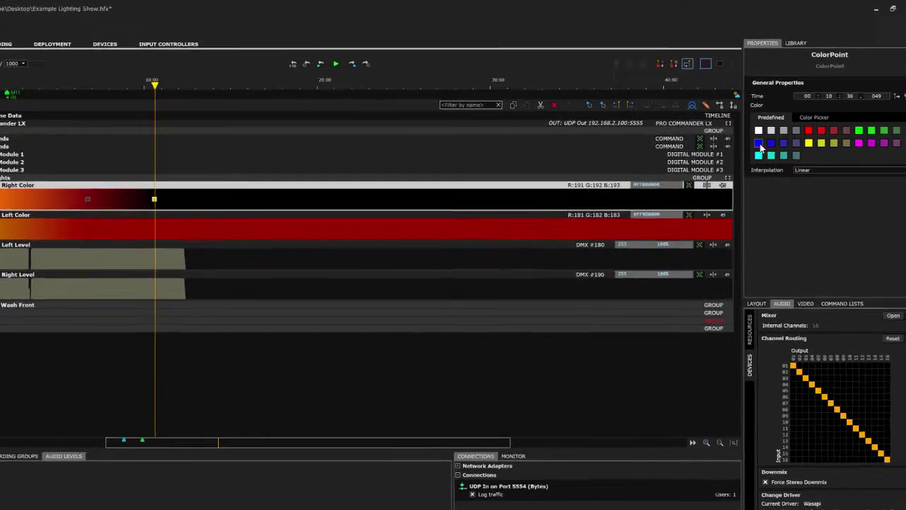
click(767, 138)
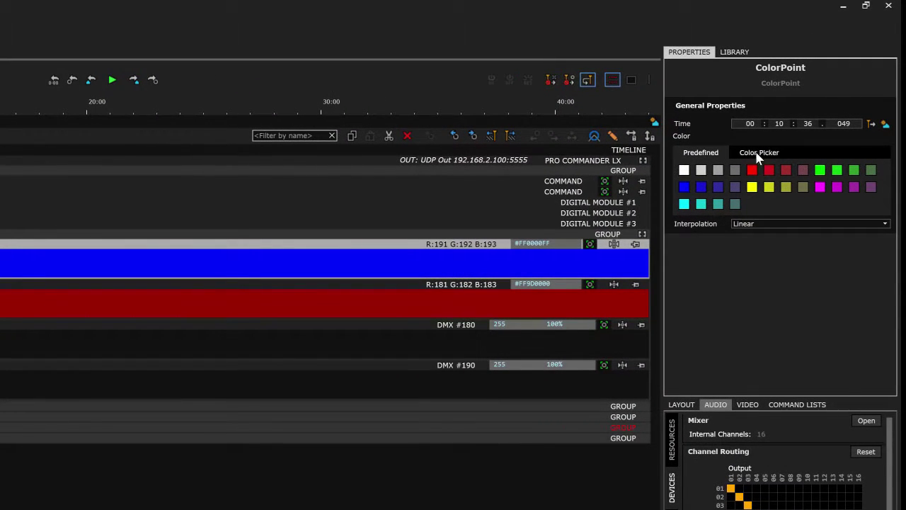
Step: Recolor the 00:10:36 point to magenta #D428AC with the color picker and add that color to the predefined colors
click(759, 153)
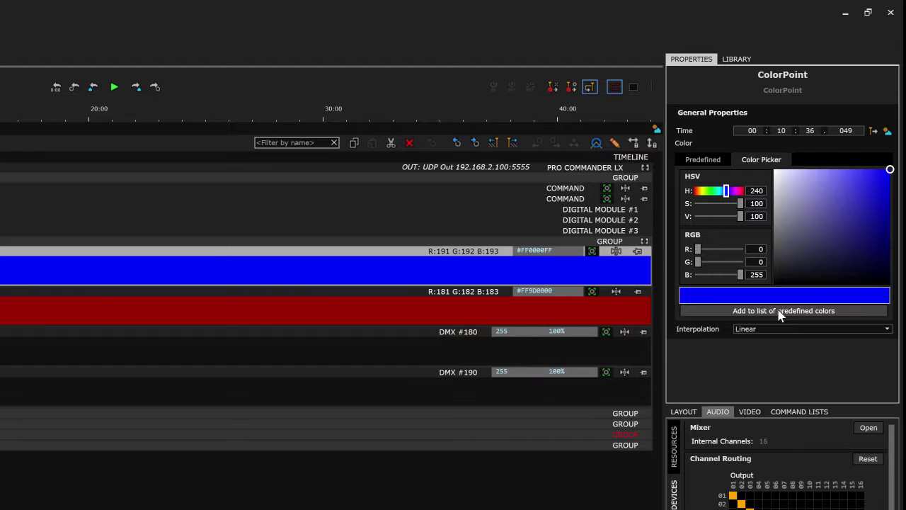
click(736, 192)
click(868, 189)
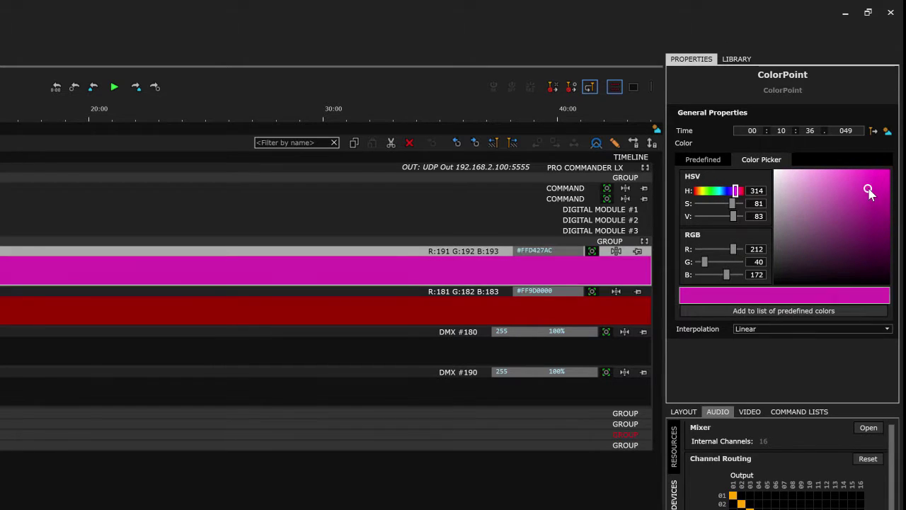
click(777, 311)
click(703, 159)
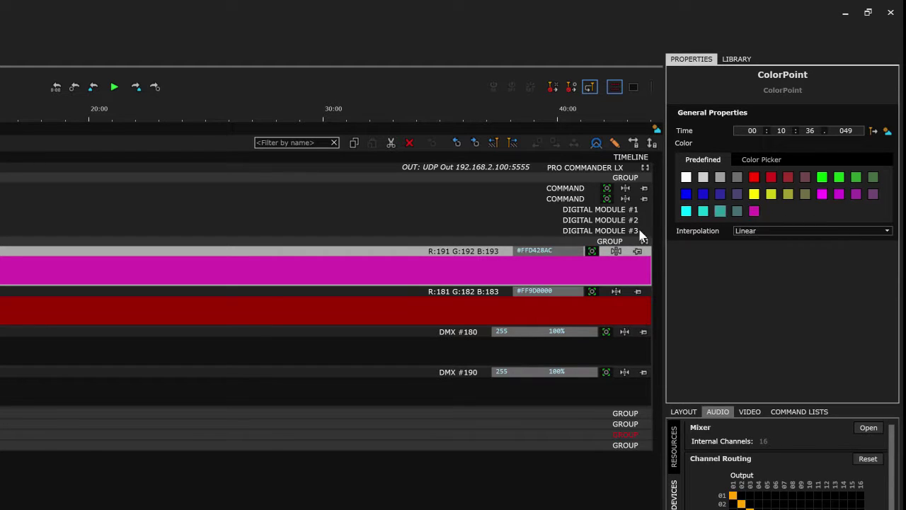
Step: Copy the last run of color points from Left Par 2 Color and paste them into Left Back Par Color, after its final color change
drag(212, 270, 0, 278)
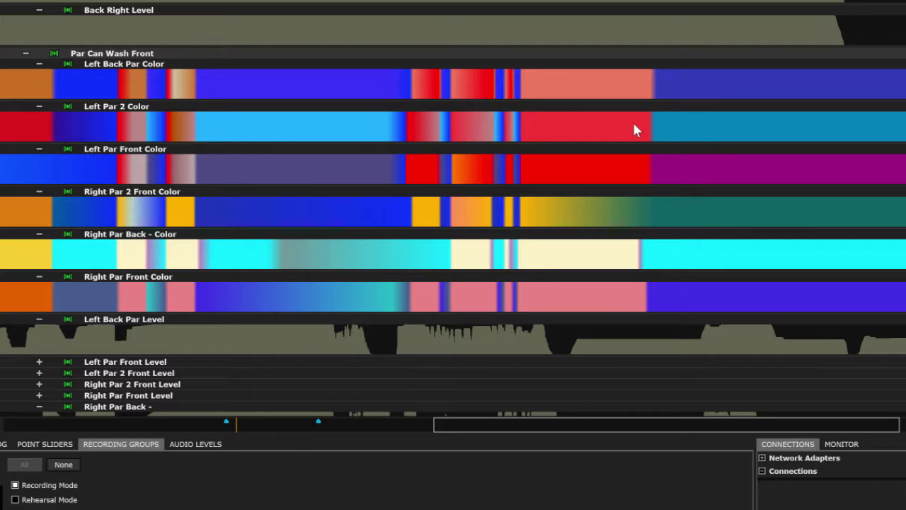
click(699, 133)
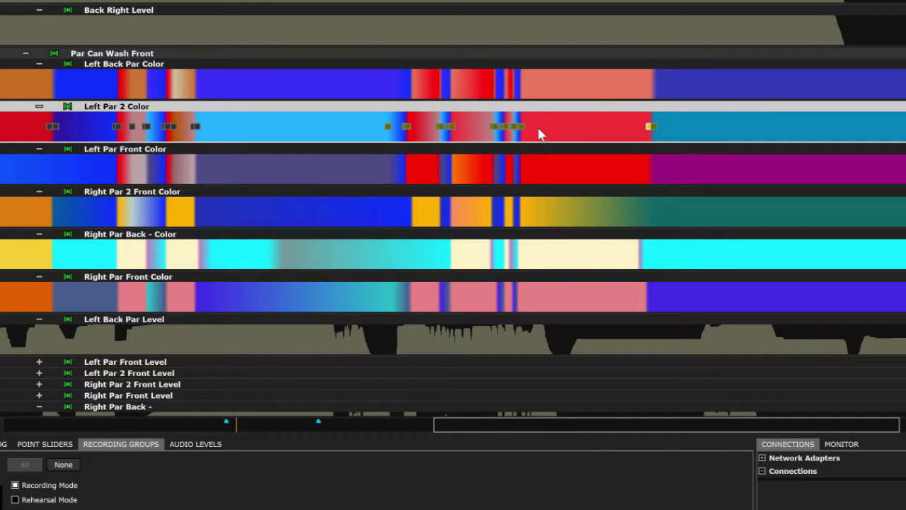
click(693, 68)
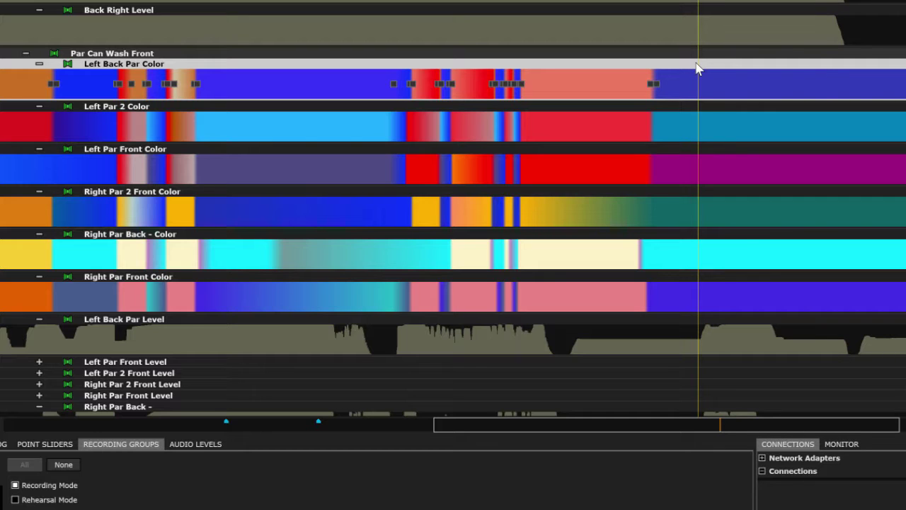
key(ctrl+v)
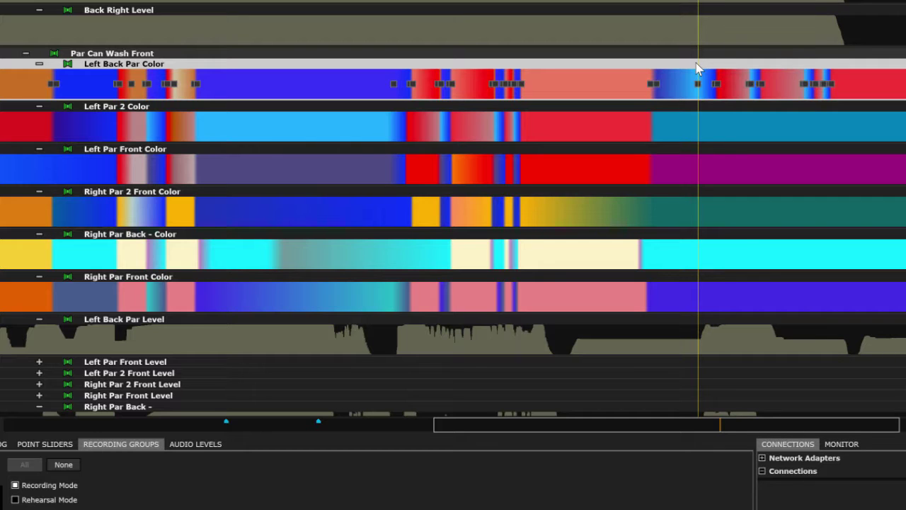
Step: Paste the copied color points at the playhead into Left Par 2 Color, Left Par Front Color and Right Par 2 Front Color
click(696, 107)
key(ctrl+v)
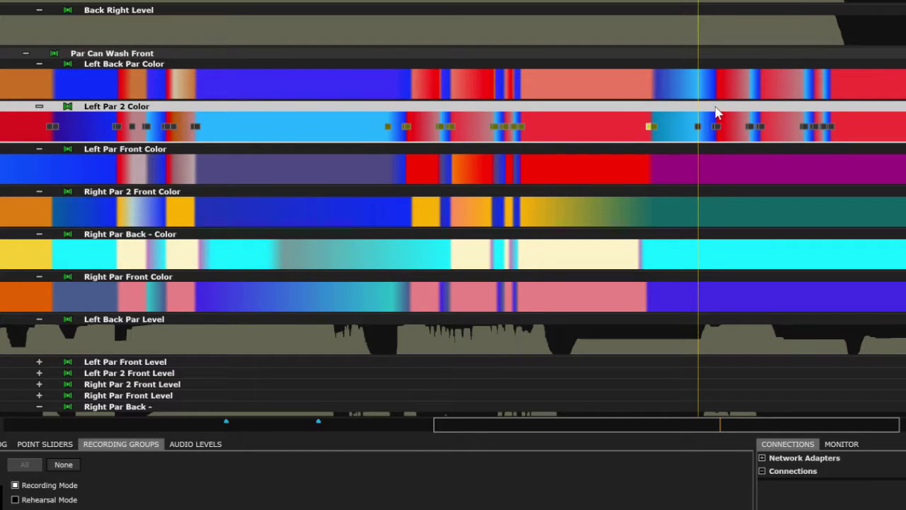
click(699, 150)
key(ctrl+v)
click(696, 193)
key(ctrl+v)
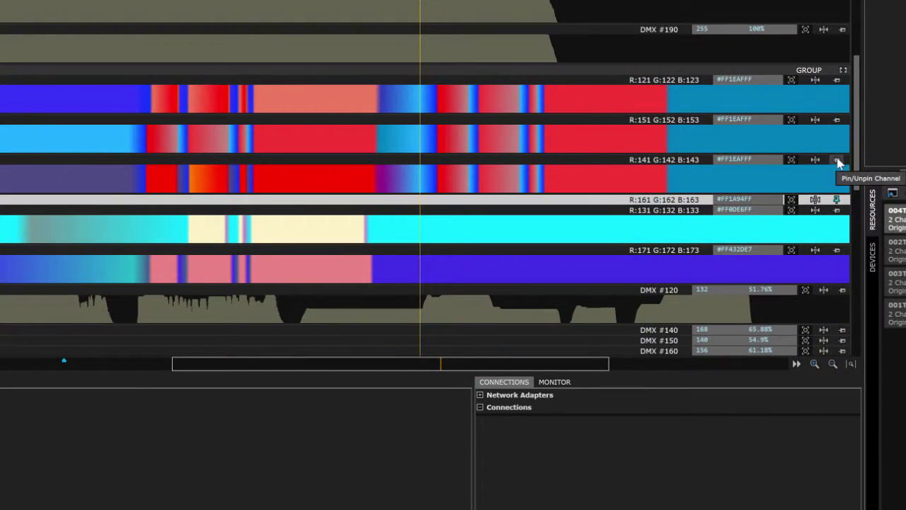
Step: Pin the Left Par Front Color and Left Back Par Color channels to the pinned items
click(838, 157)
click(837, 120)
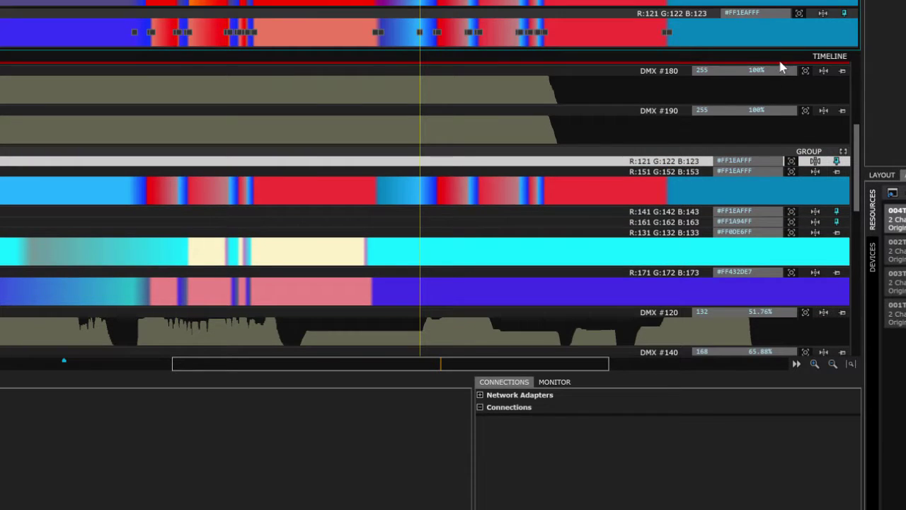
scroll(437, 32, up, 1)
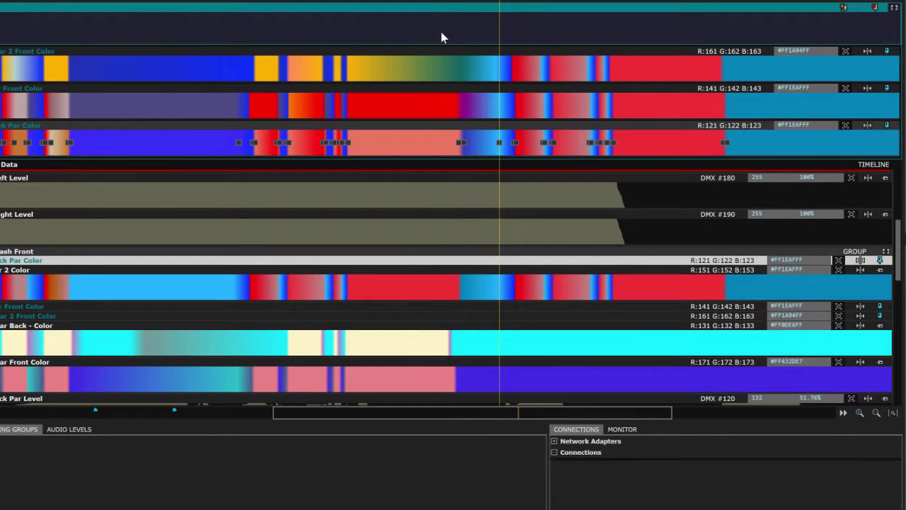
Step: Select a zone across the pinned color channels, move its points earlier in sync, and copy them in sync to other times
drag(692, 29, 444, 21)
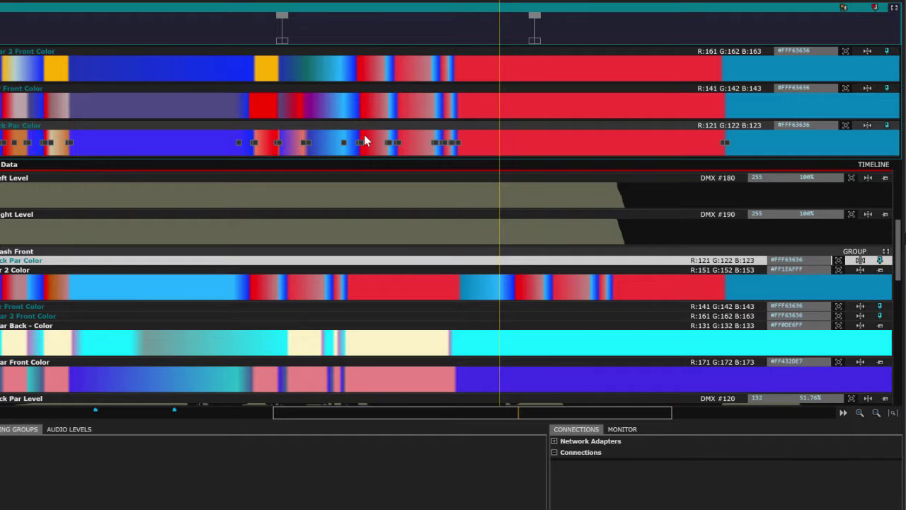
drag(358, 30, 303, 34)
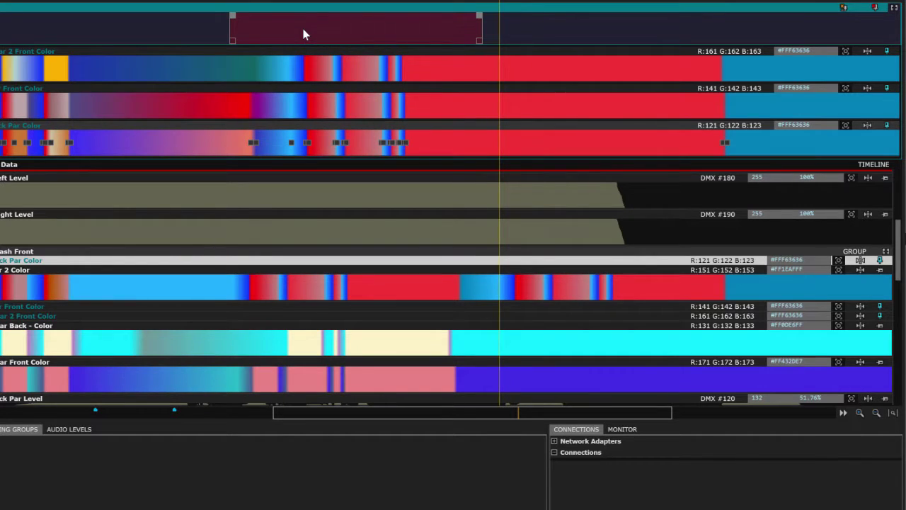
drag(303, 34, 144, 23)
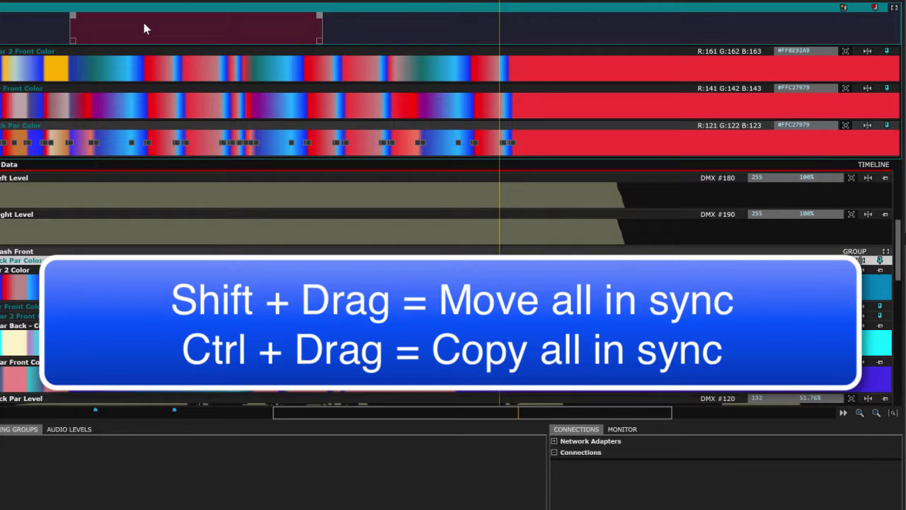
drag(144, 23, 586, 27)
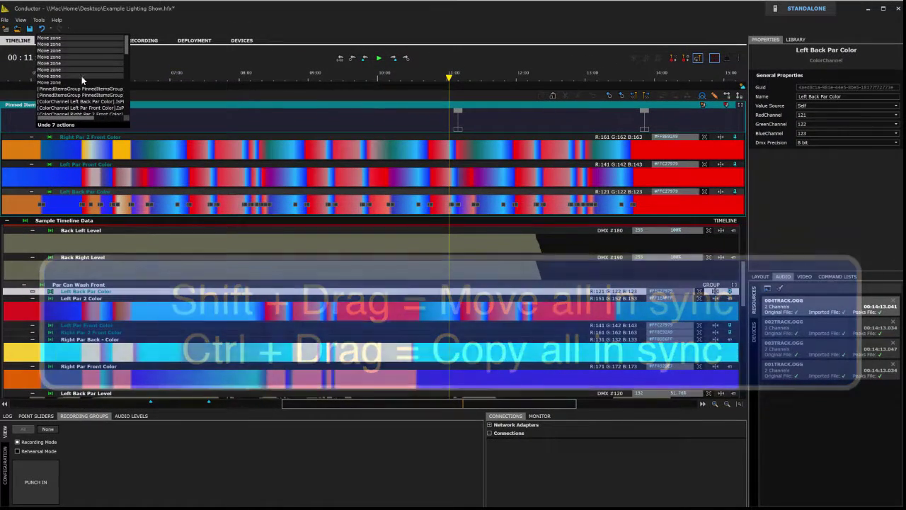
Step: Undo the zone moves and copies, the channel pinning and the pasted color points on the Par Can Wash Front channels
click(84, 133)
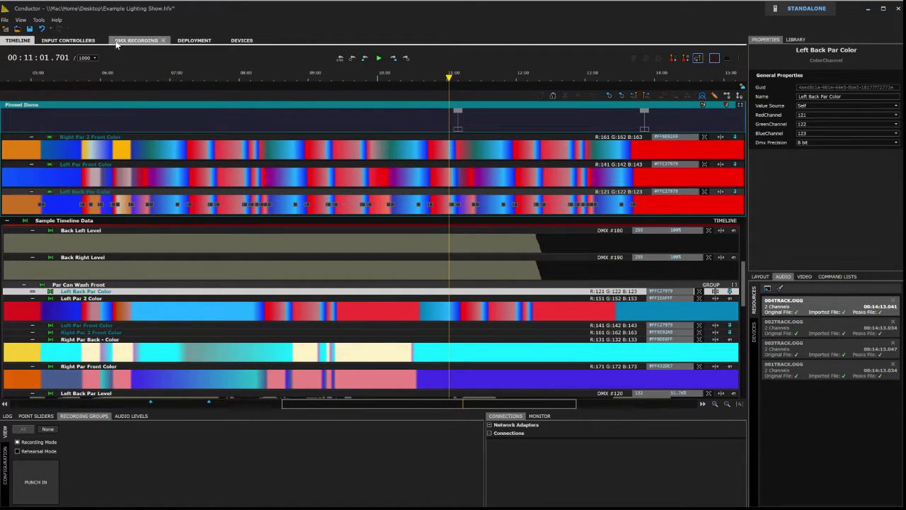
click(48, 29)
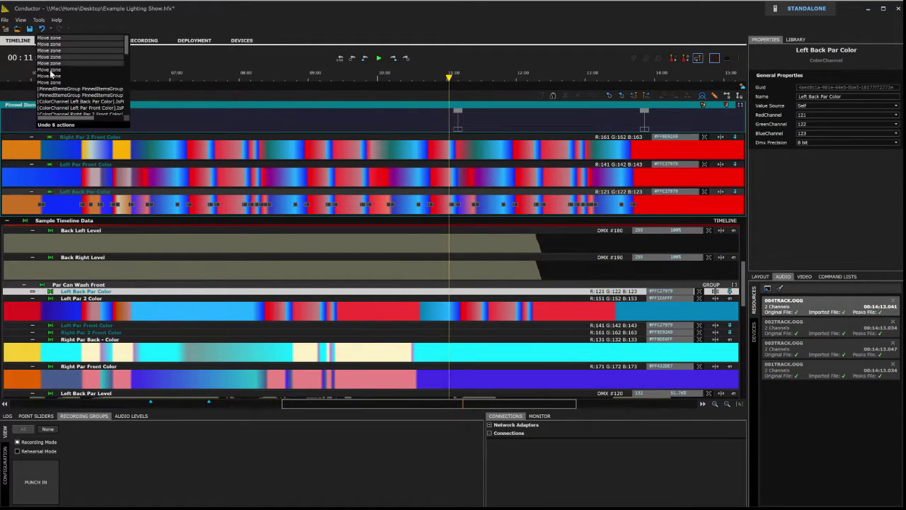
click(52, 122)
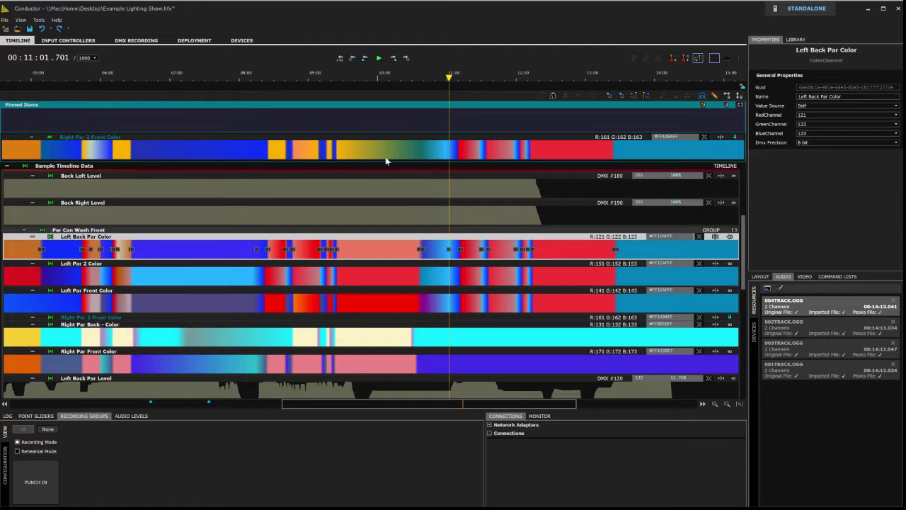
click(50, 29)
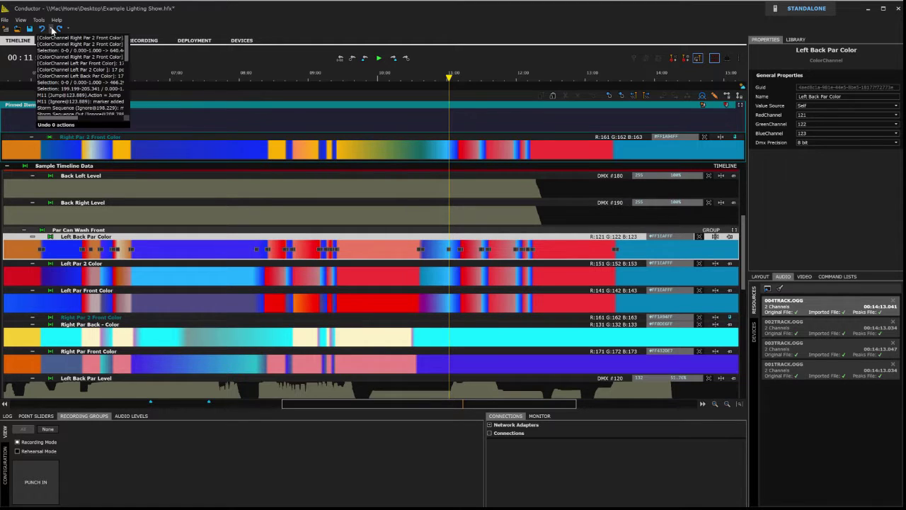
click(66, 82)
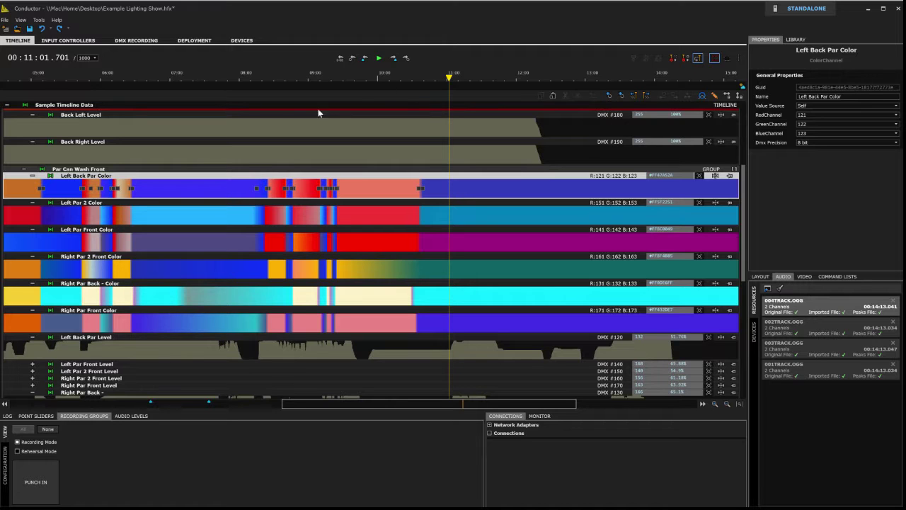
Step: Look through the timeline's channel groups, from Audio and Back Lights through Par Can Wash Front to Gobos
drag(743, 174, 748, 246)
scroll(461, 236, up, 10)
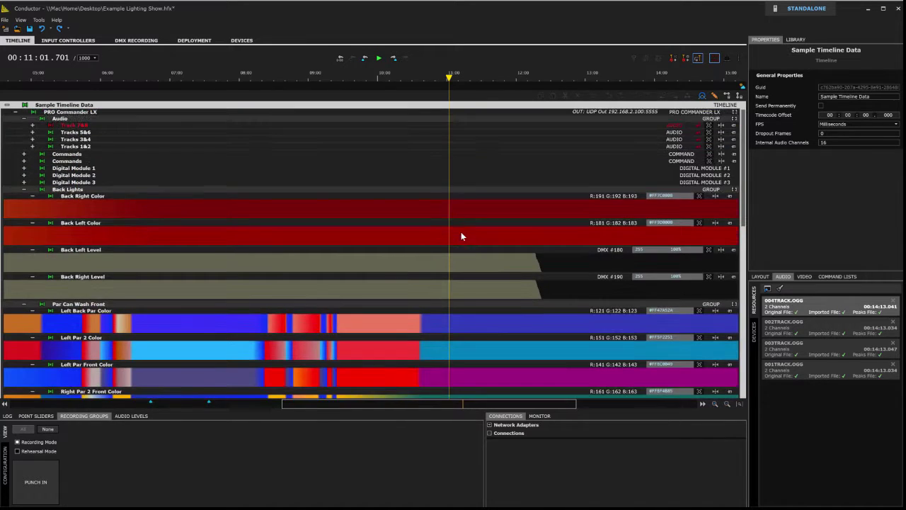
scroll(461, 232, down, 10)
scroll(461, 231, up, 6)
scroll(461, 232, down, 3)
scroll(461, 231, down, 3)
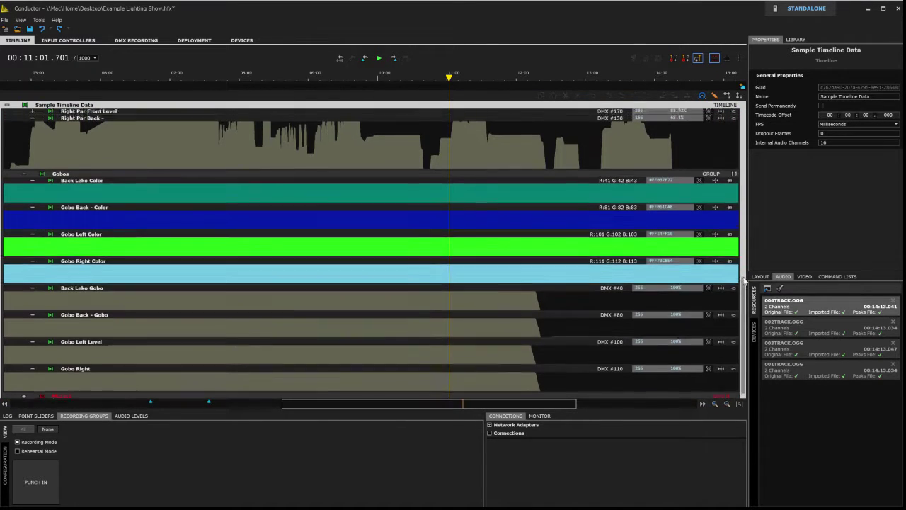
scroll(743, 280, up, 5)
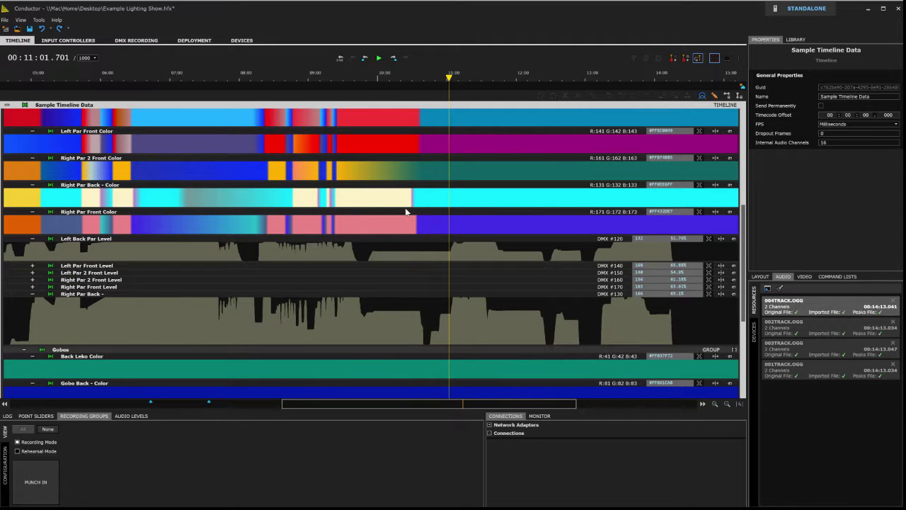
scroll(405, 207, up, 3)
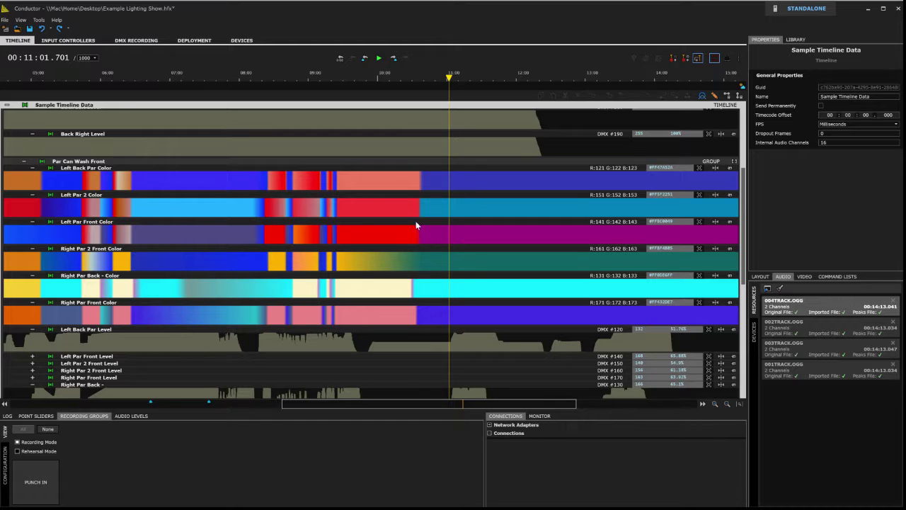
Step: Set Left Par 2 Color's value source to Reference and choose Par Can Wash Front > Right Par 2 Front Color as its reference
click(419, 229)
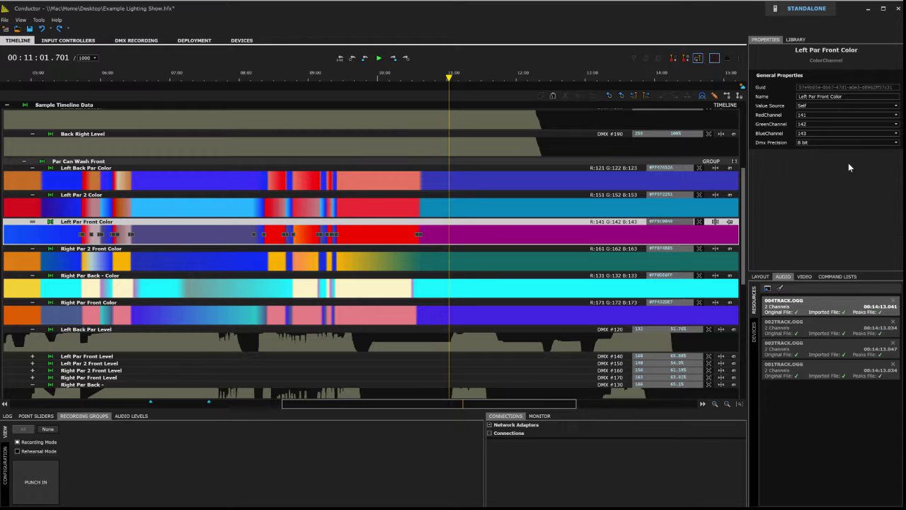
click(436, 199)
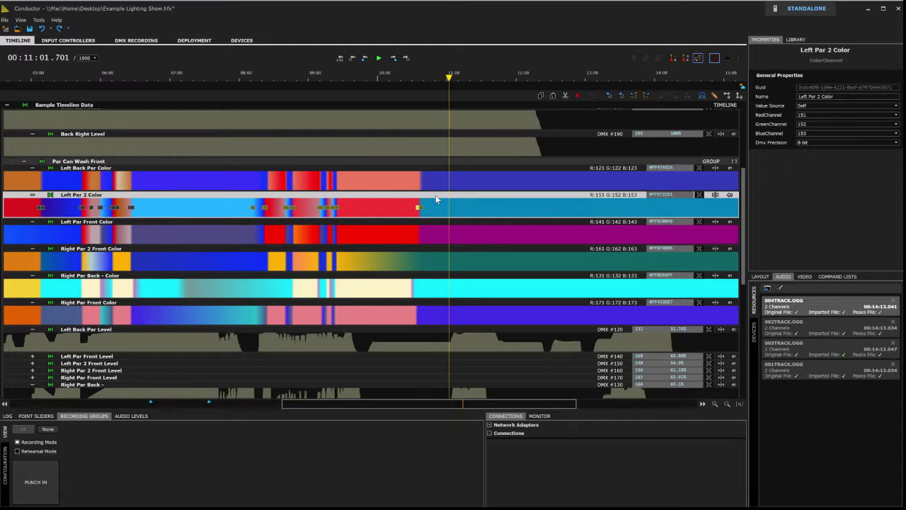
click(837, 106)
click(810, 119)
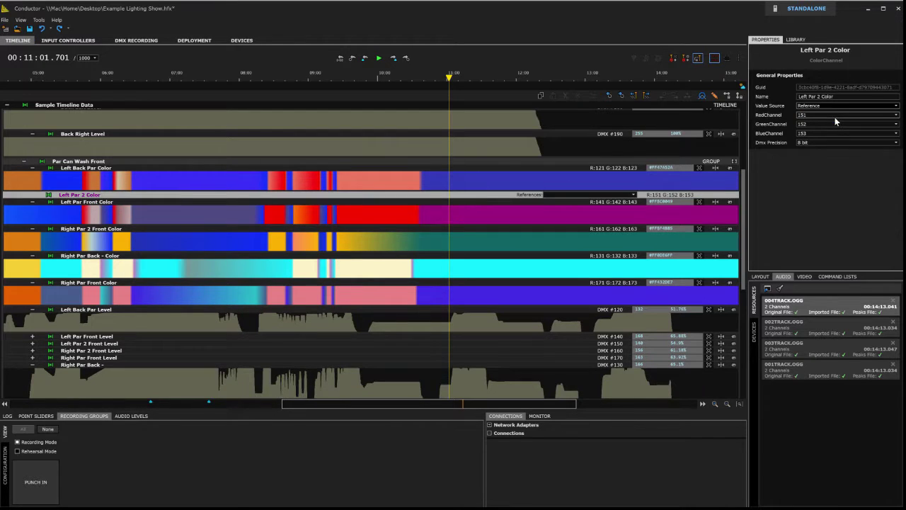
click(602, 195)
scroll(605, 209, down, 2)
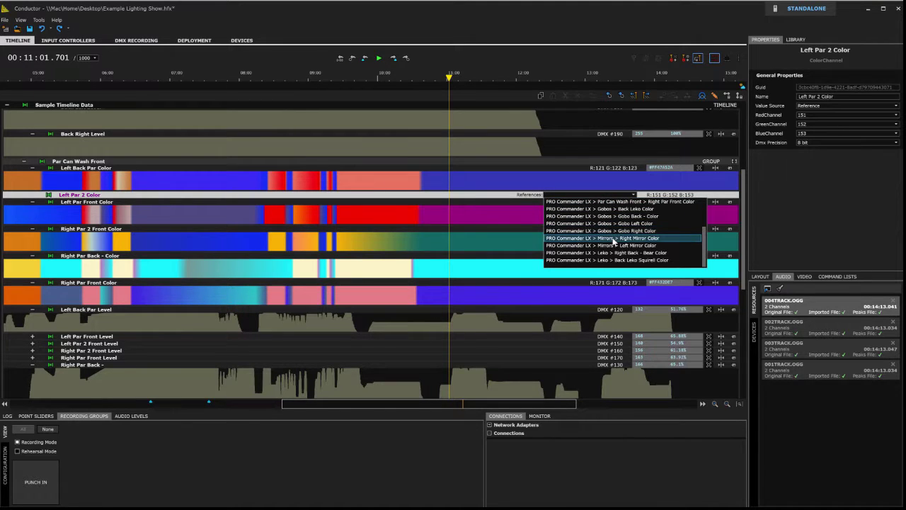
scroll(614, 234, up, 2)
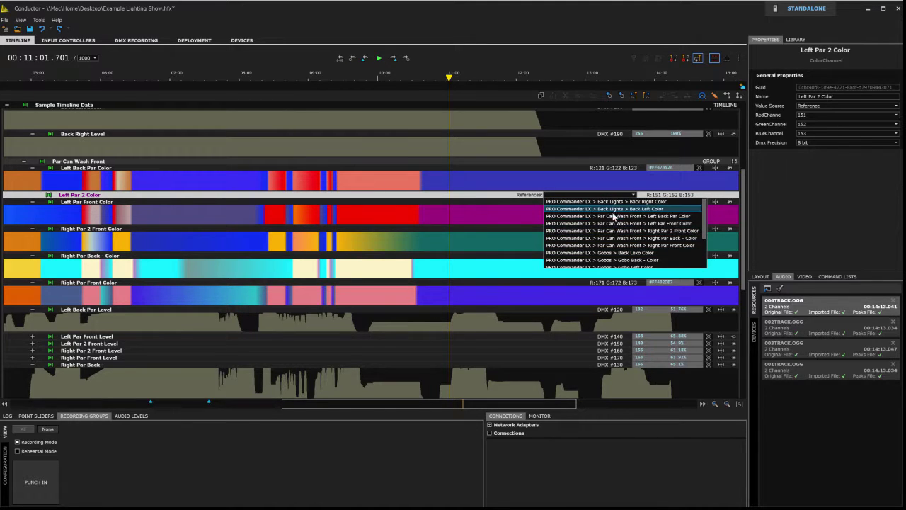
click(614, 232)
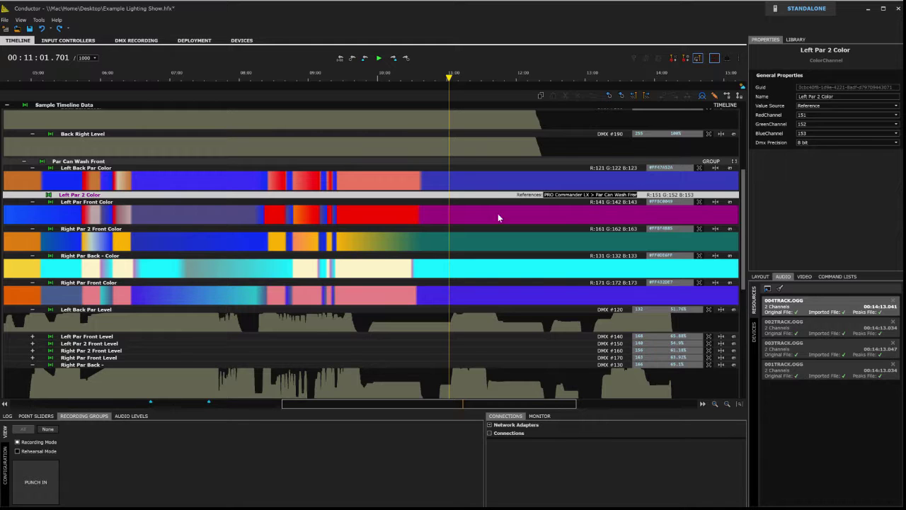
Step: Set Left Par 2 Color's value source back to Self and convert it to separate R, G and B DMX channels
click(834, 108)
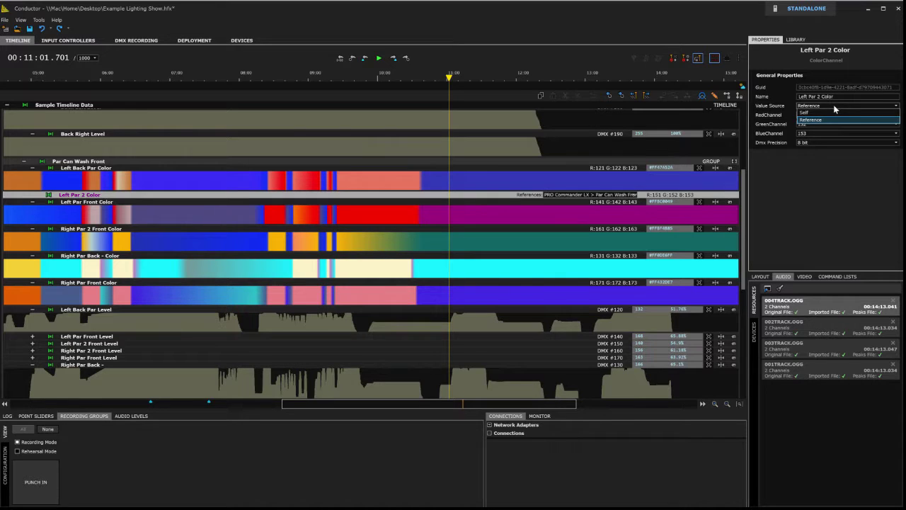
click(833, 116)
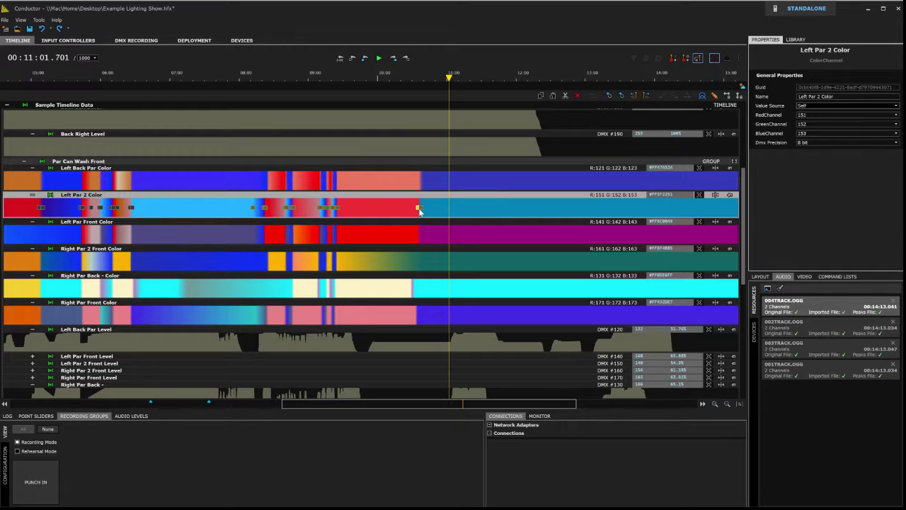
right_click(435, 195)
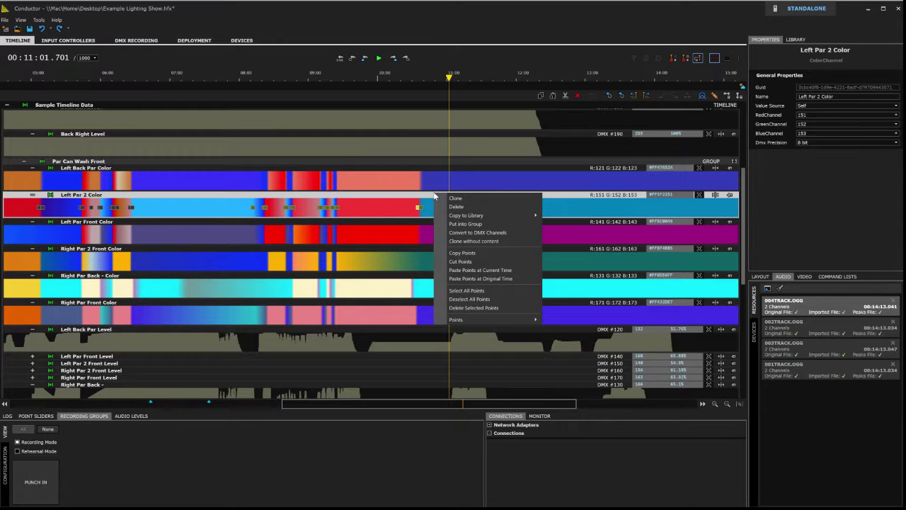
click(509, 232)
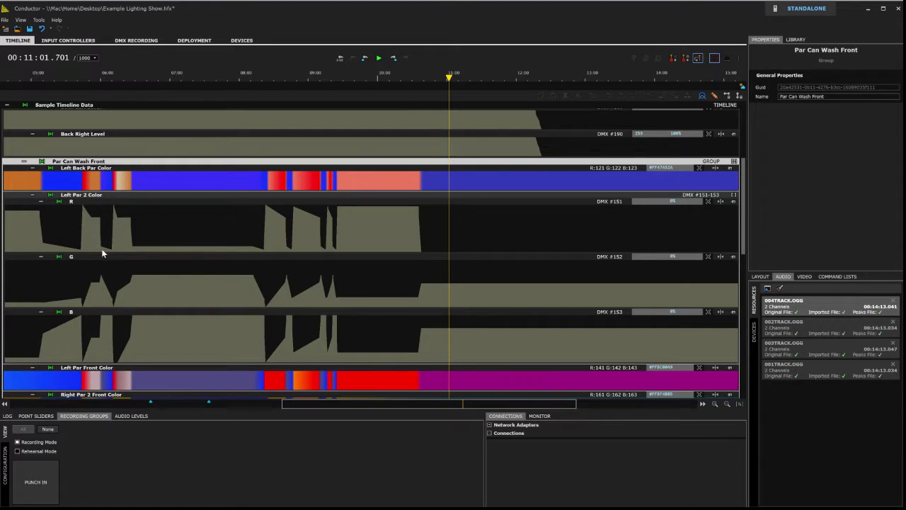
Step: Examine the Shift DMX Channels options for the Left Par 2 Color group without applying a shift
click(432, 196)
right_click(433, 196)
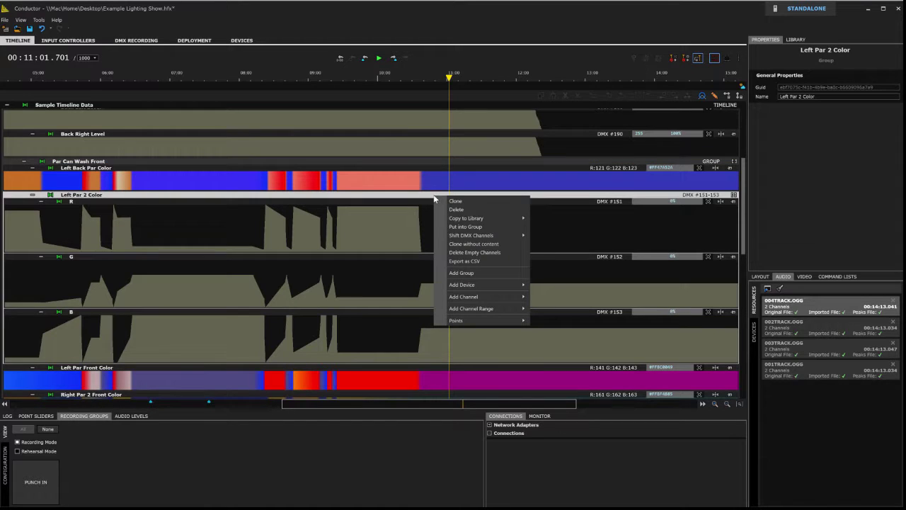
mouse_move(506, 236)
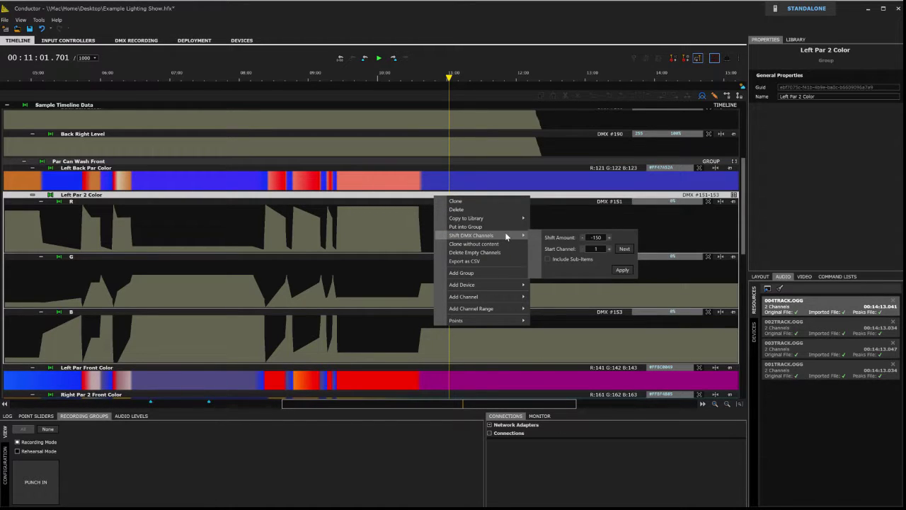
click(557, 223)
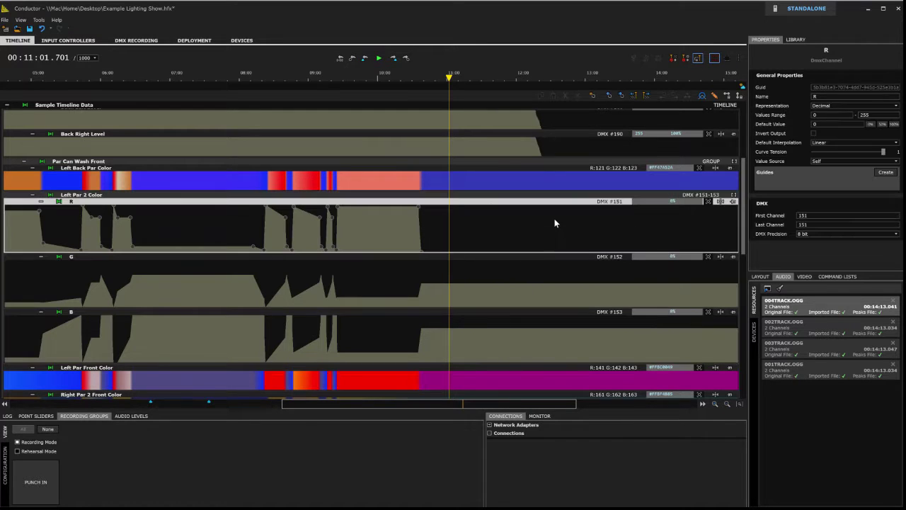
Step: Undo the conversion of Left Par 2 Color to DMX channels
click(40, 30)
click(40, 30)
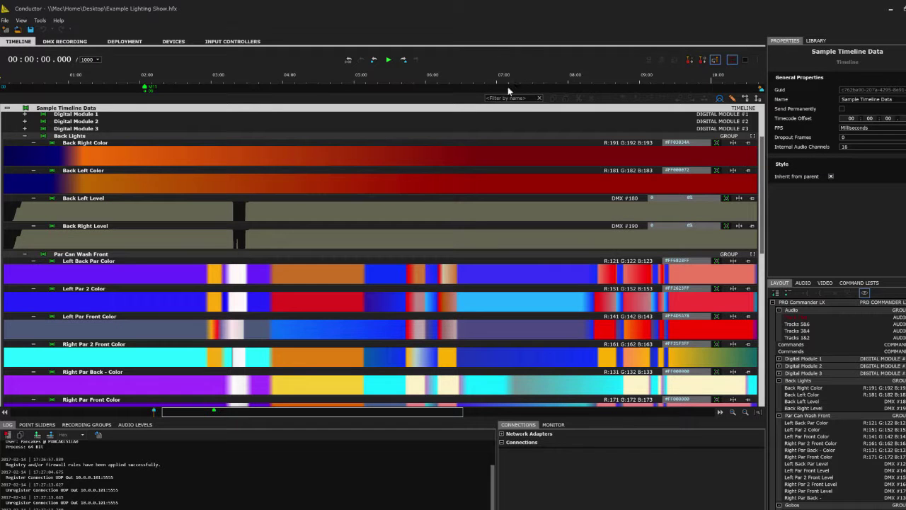
Step: Filter the timeline channels by the name "Left Pa"
click(515, 97)
text(Lefot)
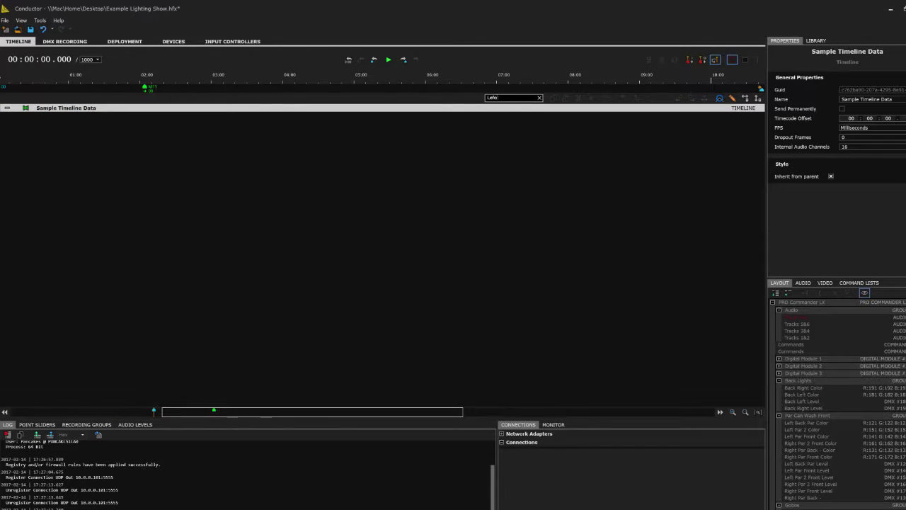
key(BackSpace)
text(t Pa)
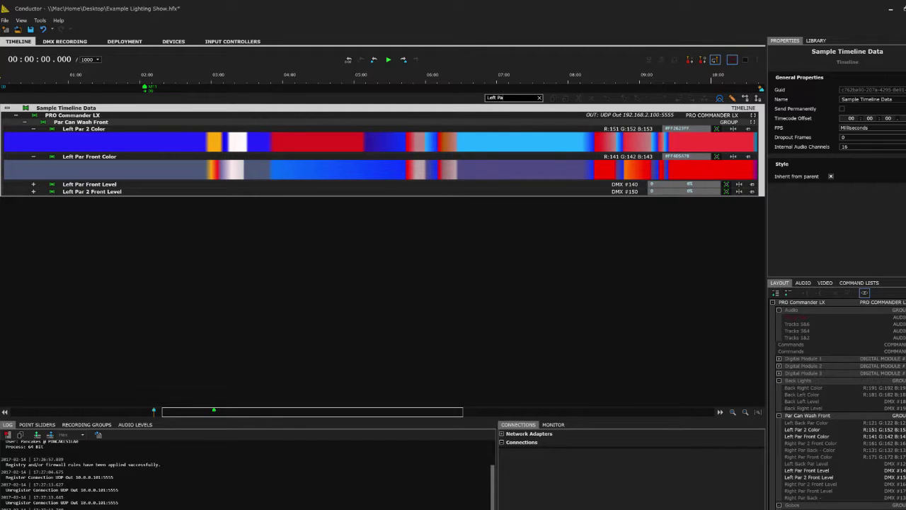
Step: Replace the channel name filter with "Right Par"
key(BackSpace)
key(BackSpace)
key(BackSpace)
key(BackSpace)
key(BackSpace)
key(BackSpace)
text(Right)
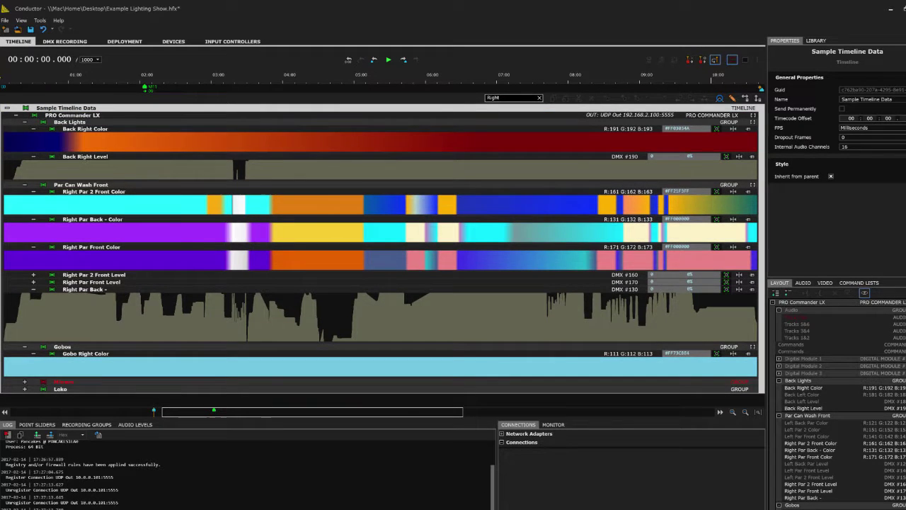
text( Par)
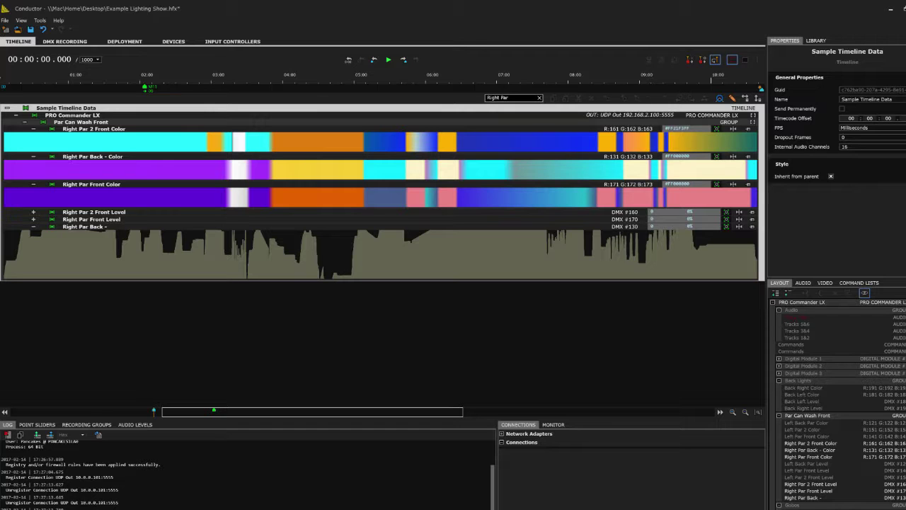
Step: Replace the channel name filter with "Leko"
key(BackSpace)
key(BackSpace)
key(BackSpace)
key(BackSpace)
key(BackSpace)
key(BackSpace)
key(BackSpace)
key(BackSpace)
key(BackSpace)
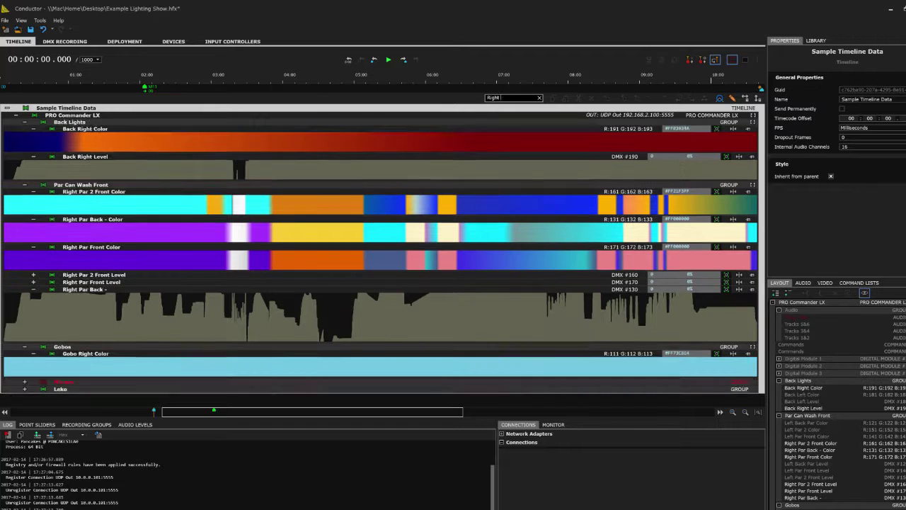
text(Lef)
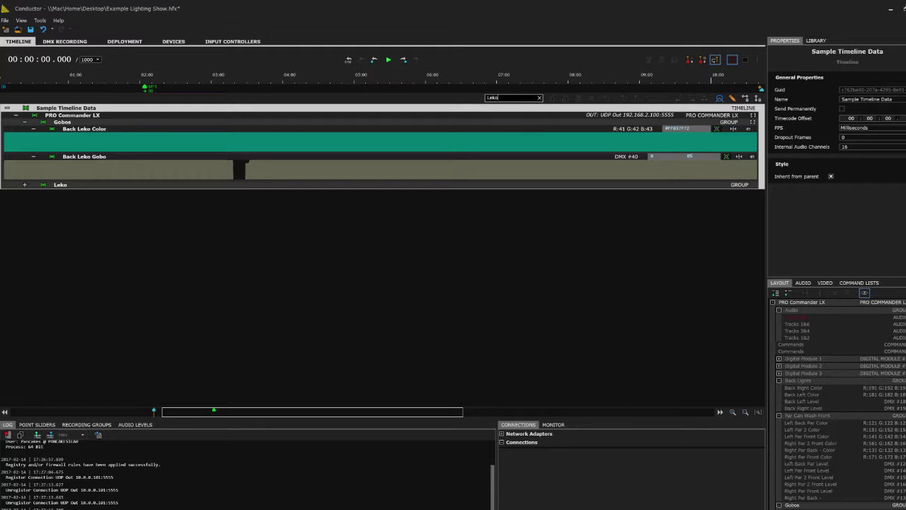
Step: Clear the channel name filter so that all timeline channels are listed
key(BackSpace)
key(BackSpace)
key(BackSpace)
key(BackSpace)
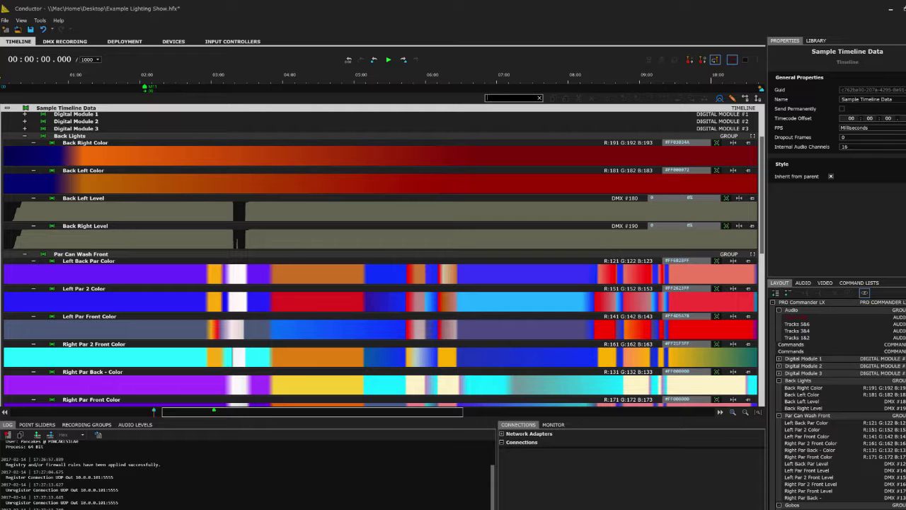
Step: Collapse the Back Lights, Par Can Wash Front and Gobos groups and expand the Mirrors group in the timeline
click(25, 136)
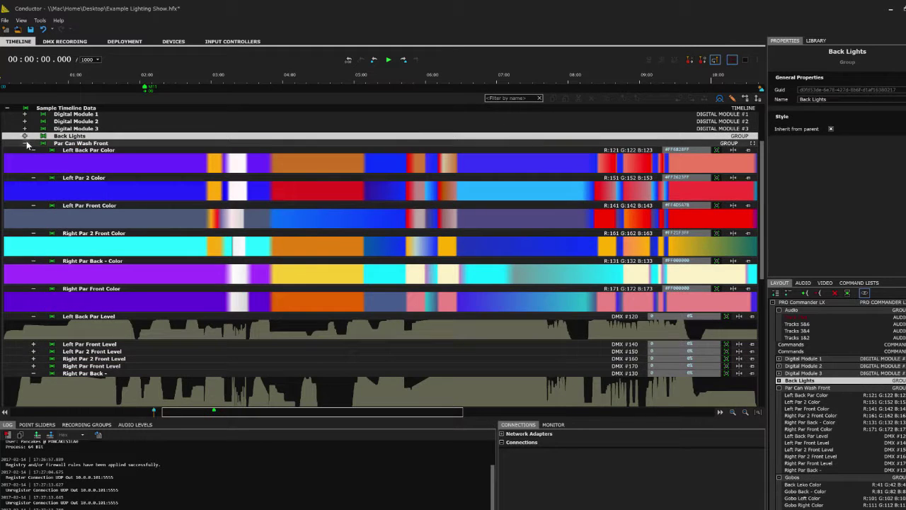
click(26, 144)
click(25, 163)
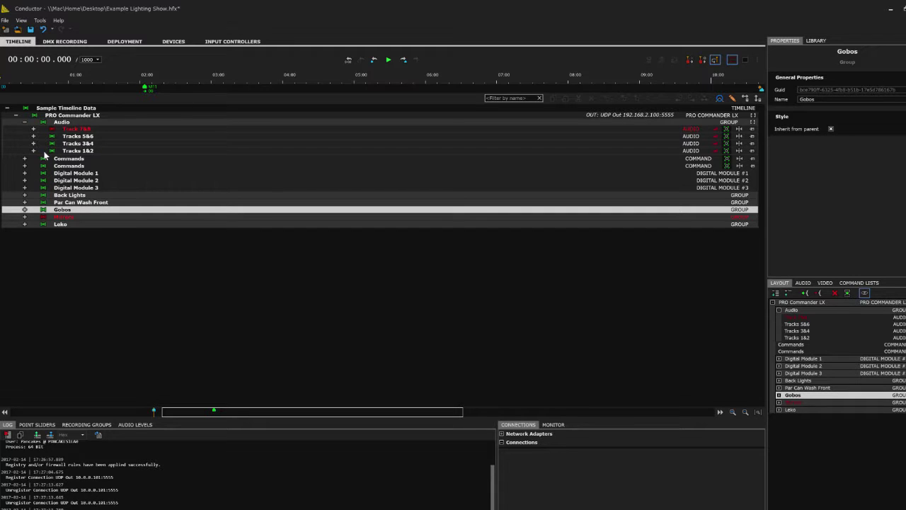
click(24, 217)
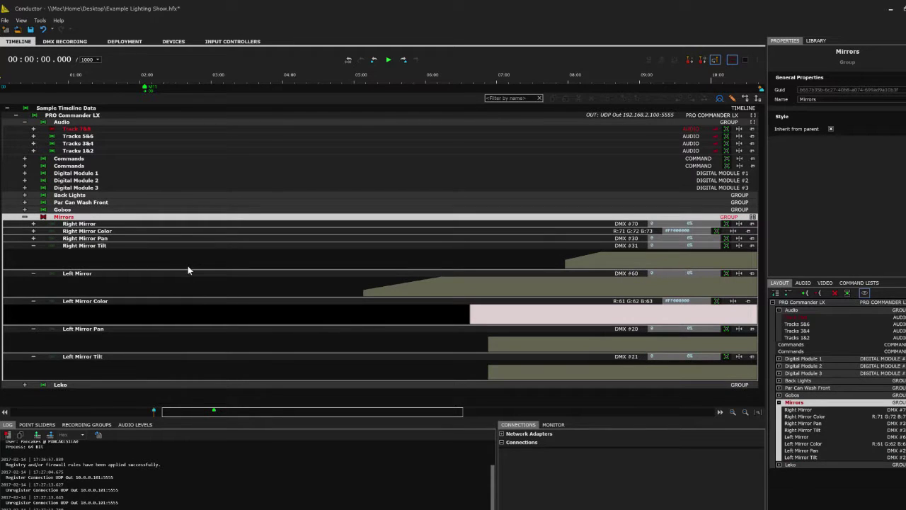
Step: Expand the Right Mirror Pan and Right Mirror channels in the Mirrors group, leaving Right Mirror Color collapsed
mouse_move(266, 412)
mouse_down()
mouse_move(556, 410)
mouse_move(216, 410)
mouse_move(261, 400)
mouse_up()
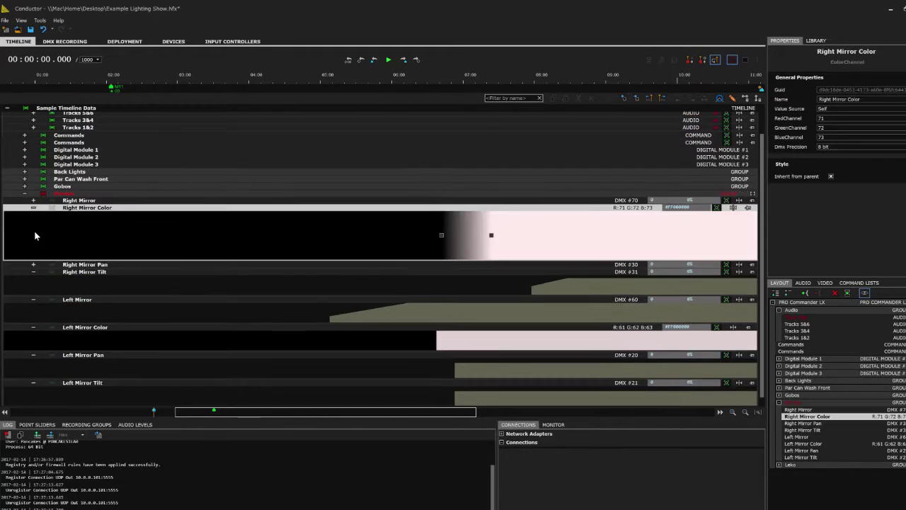
click(33, 231)
click(33, 208)
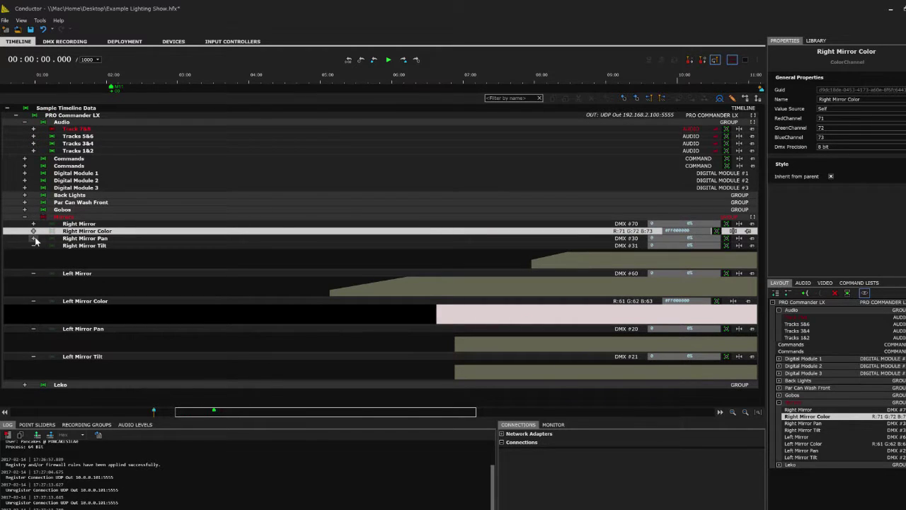
click(33, 239)
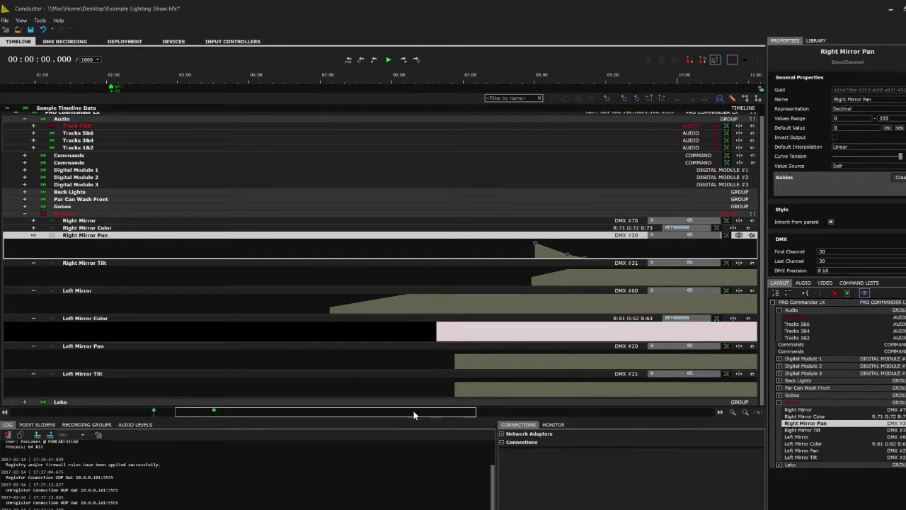
drag(414, 411, 534, 411)
click(746, 412)
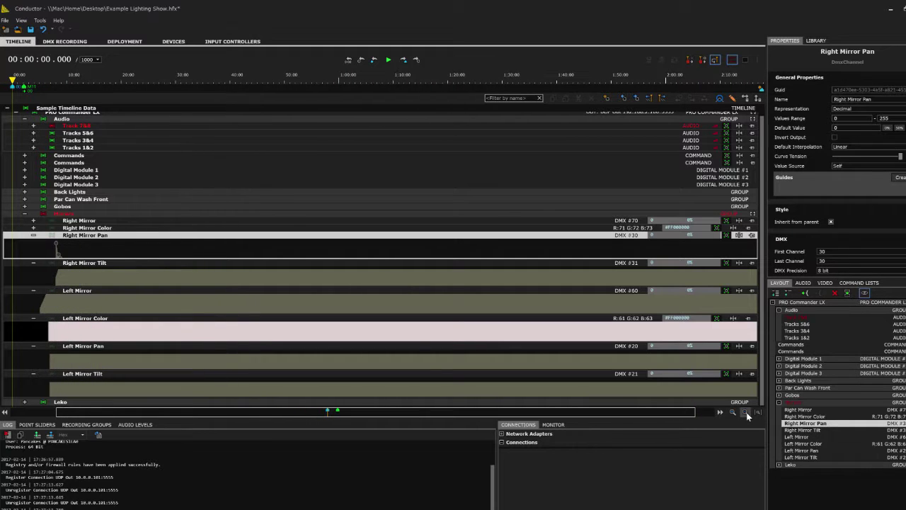
click(32, 220)
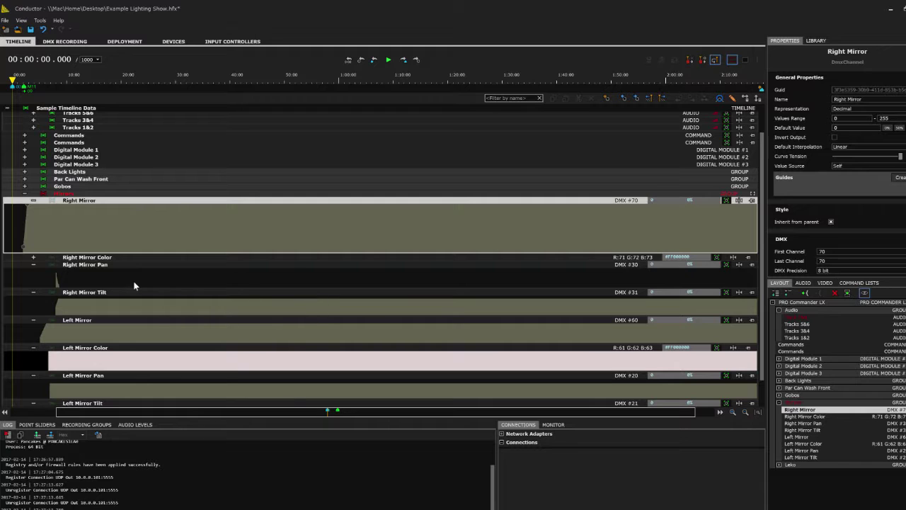
click(762, 319)
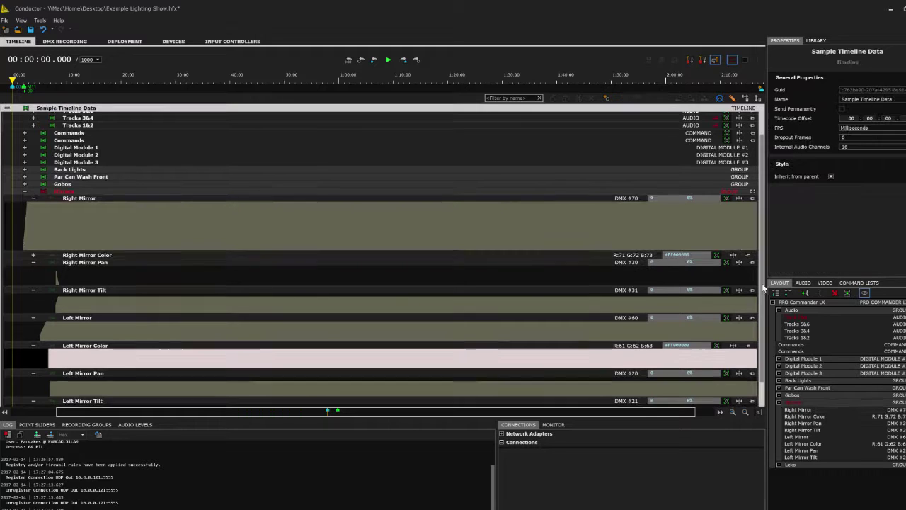
scroll(762, 319, down, 1)
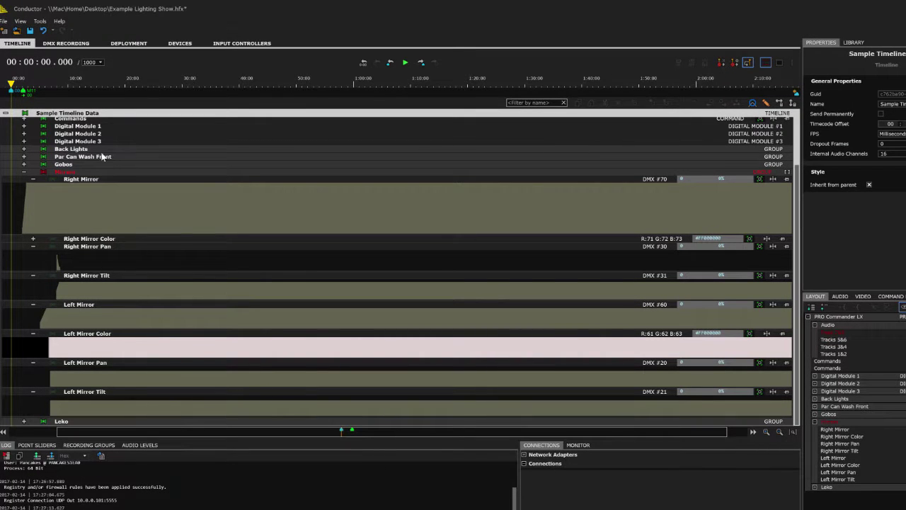
Step: Refresh the device list for DMX recording and select the Pro Commander device at 10.0.0.101
click(67, 45)
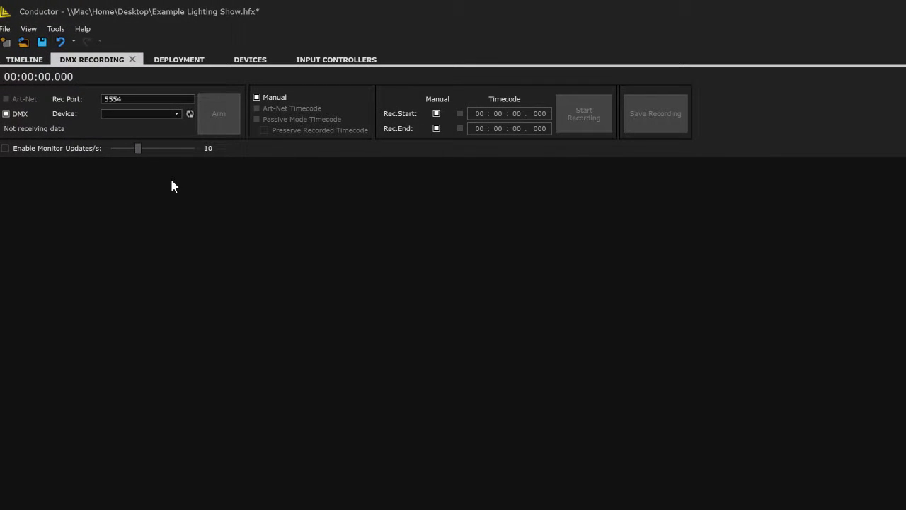
click(152, 115)
click(190, 114)
click(164, 113)
click(175, 125)
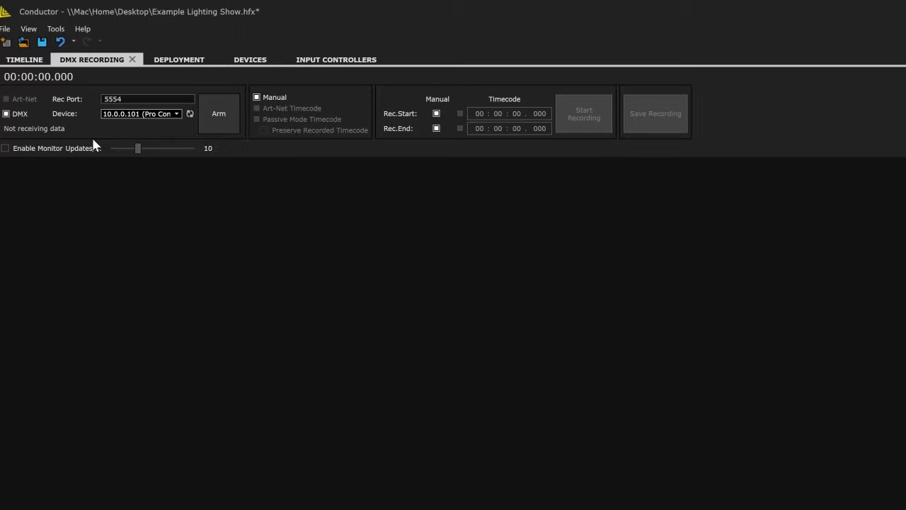
Step: Arm the DMX recorder with monitor updates enabled and make a manually started and stopped recording
click(218, 117)
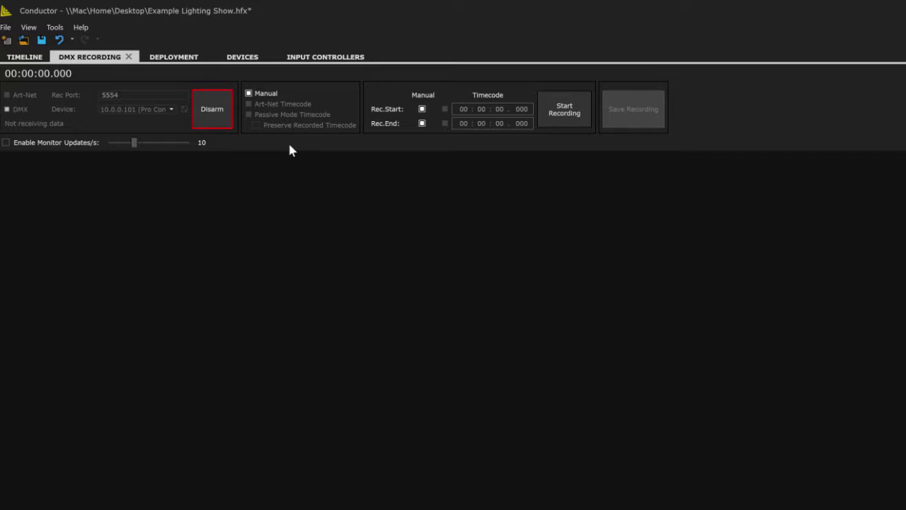
click(6, 143)
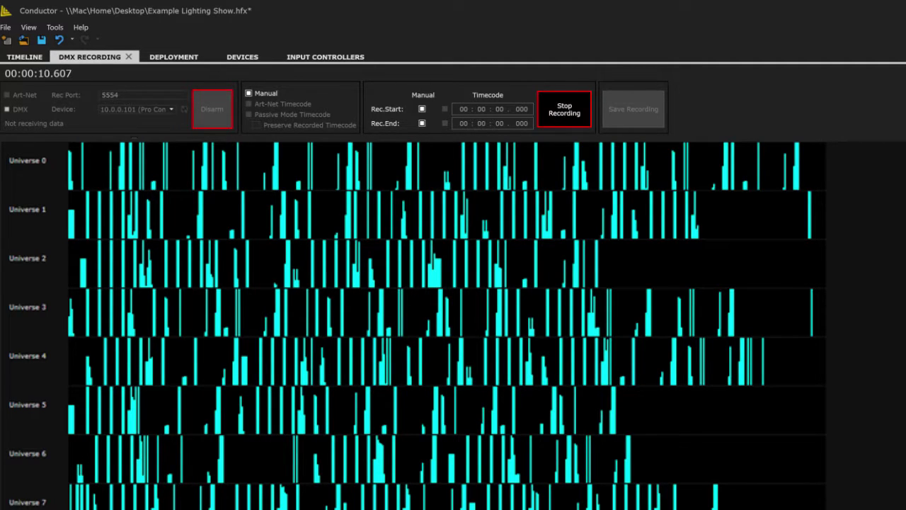
click(547, 115)
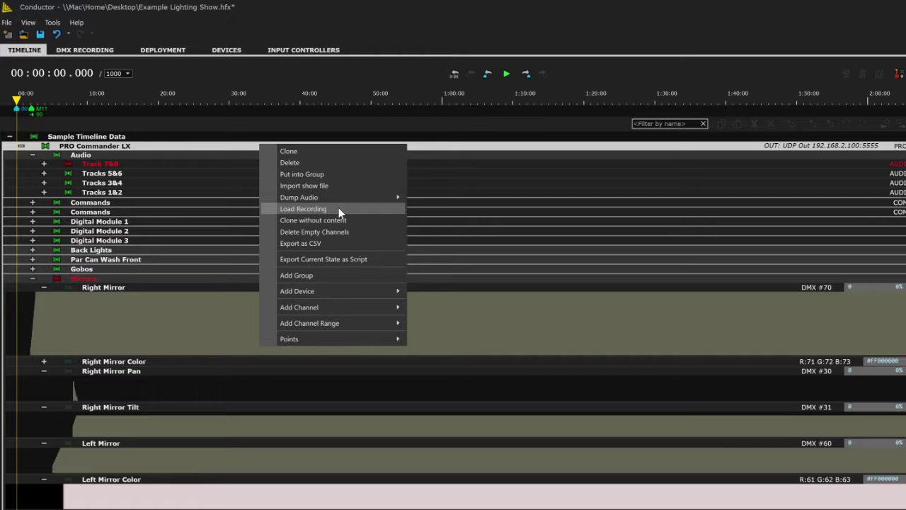
Step: Collapse and re-expand the Mirrors group in the timeline and move the playhead to about 00:40:52
click(32, 279)
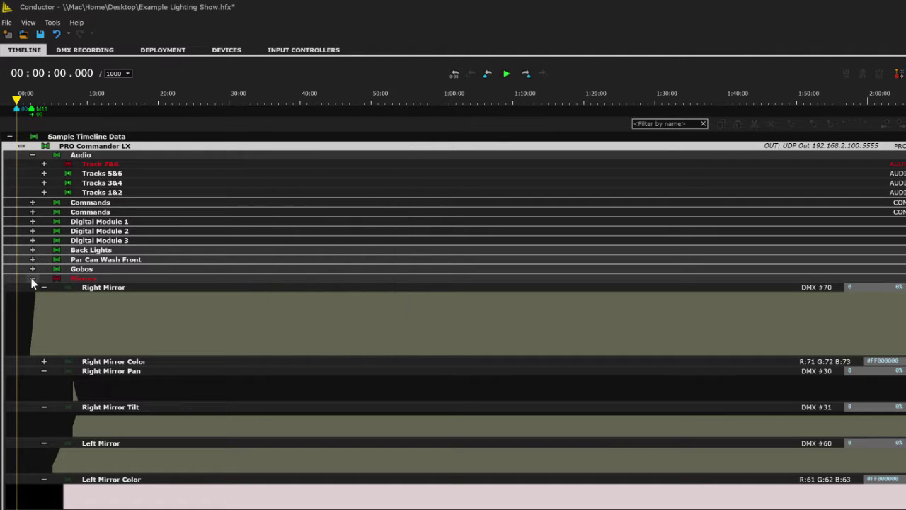
click(32, 279)
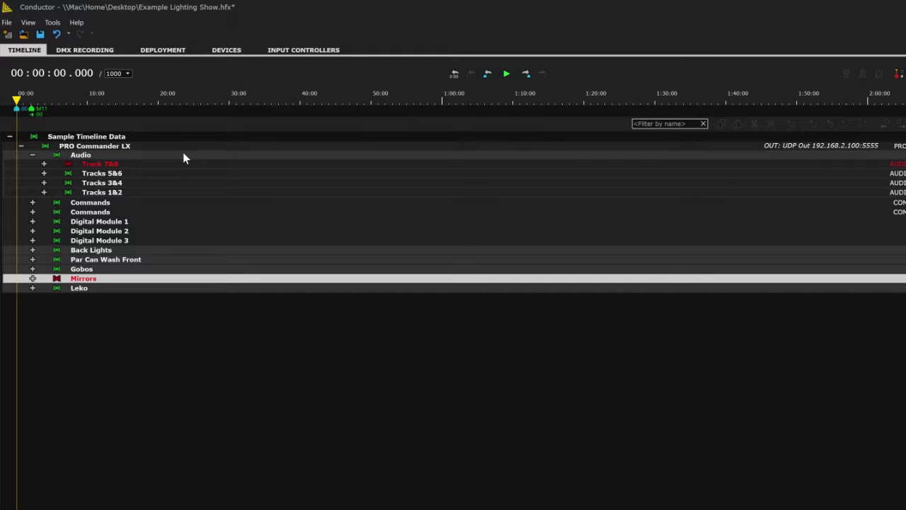
click(32, 278)
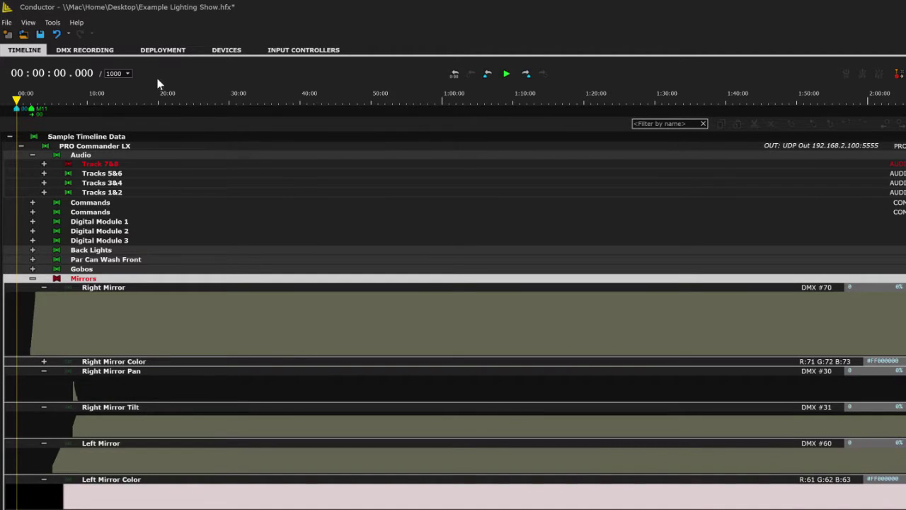
drag(16, 100, 308, 101)
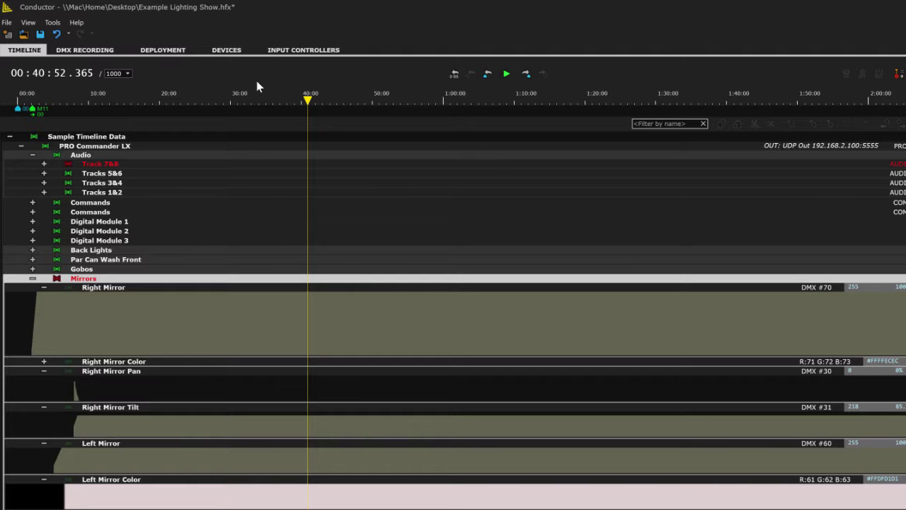
Step: Show the Logitech Extreme 3D joystick as an input controller and add its X and Y properties for use
click(304, 49)
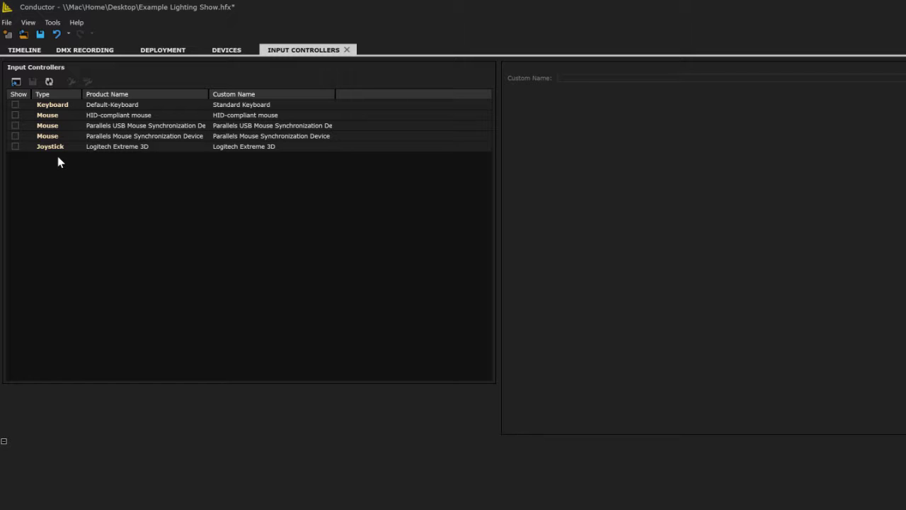
click(15, 146)
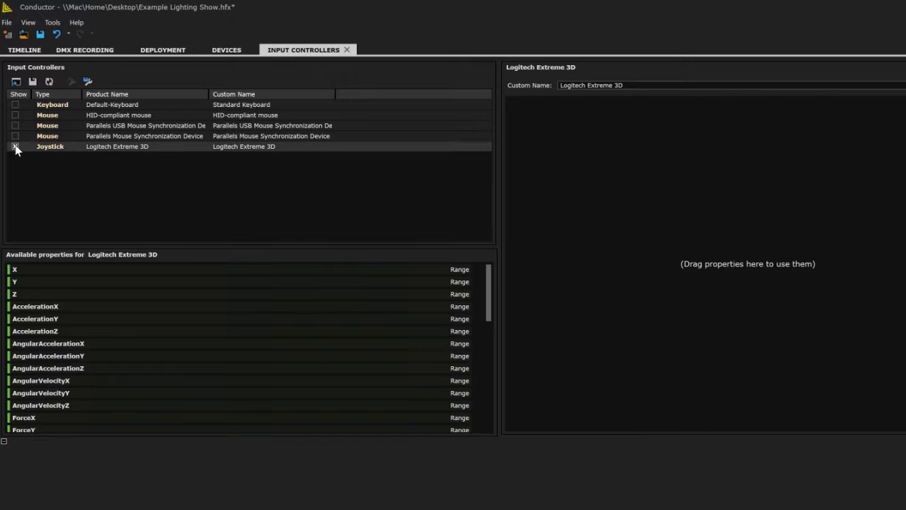
drag(13, 269, 551, 148)
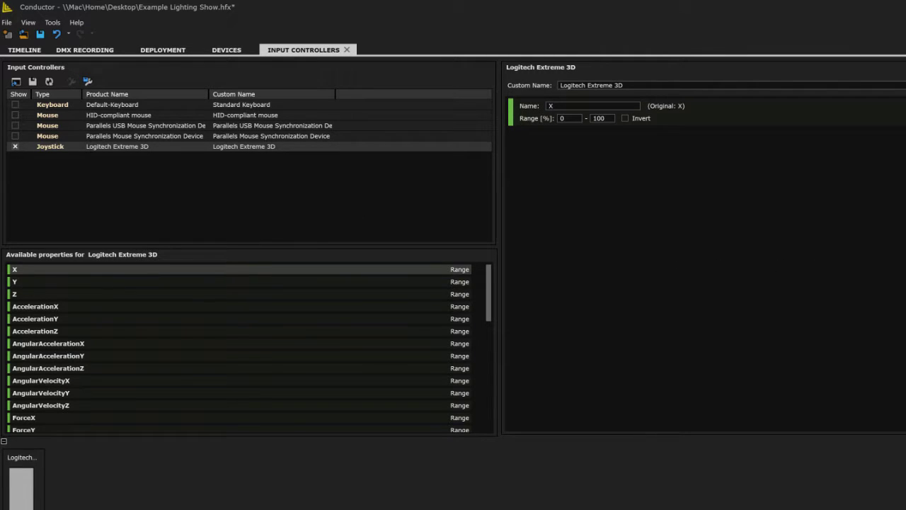
drag(17, 282, 573, 196)
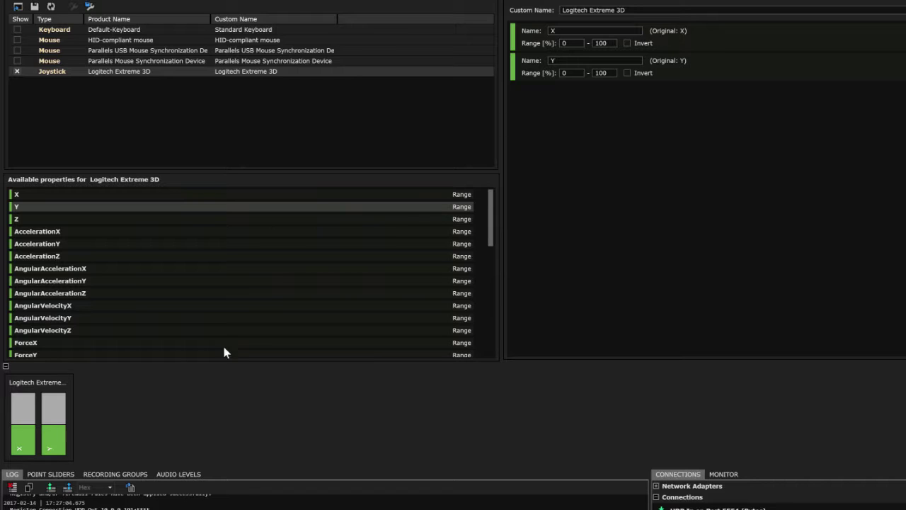
Step: Rename the joystick's X property to "Pan" and its Y property to "Tilt"
double_click(570, 31)
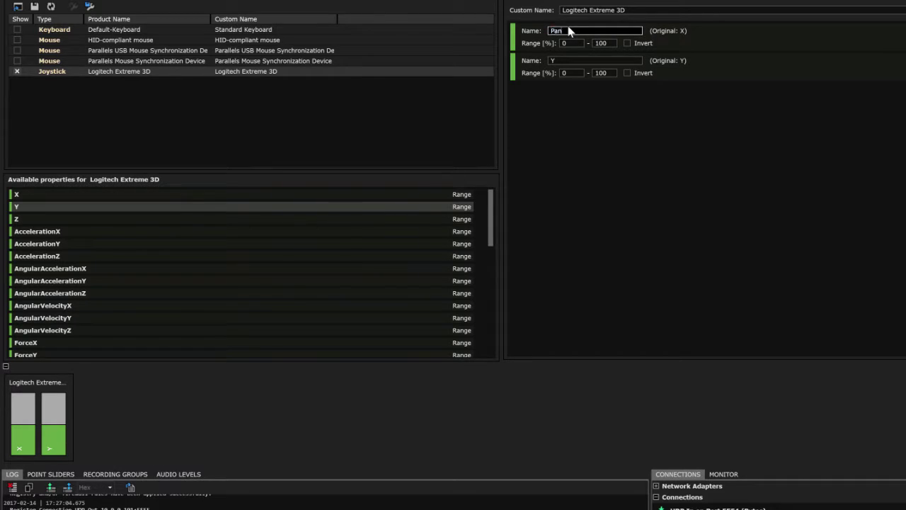
text(Pan)
double_click(552, 61)
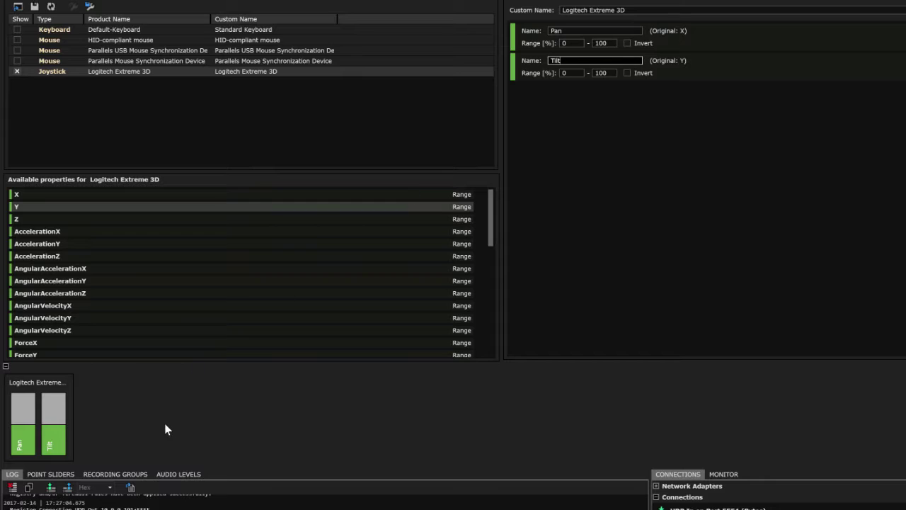
Step: Create a recording group named "Pan Tilt" in the recording groups configuration
click(122, 475)
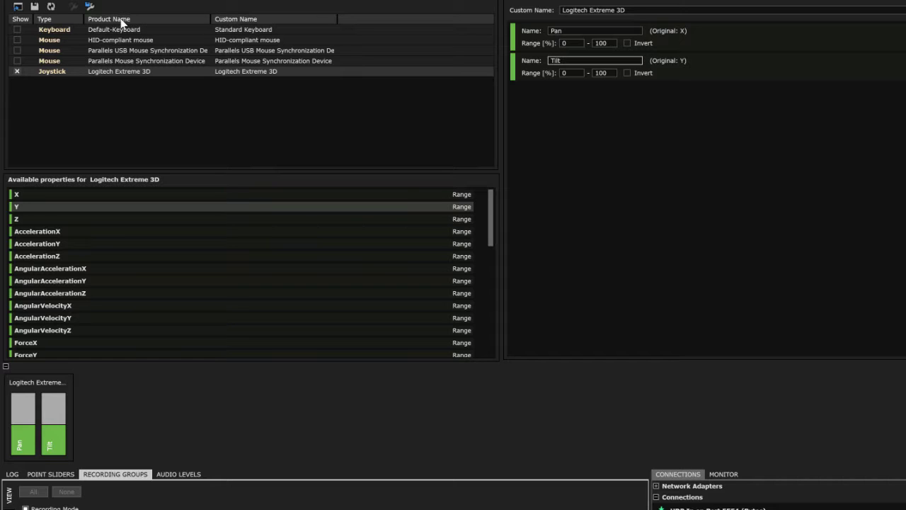
click(10, 436)
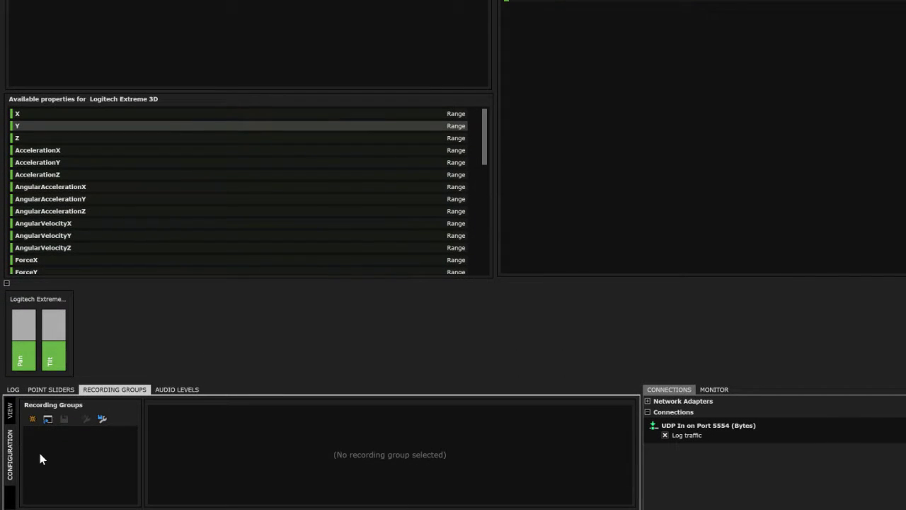
click(32, 419)
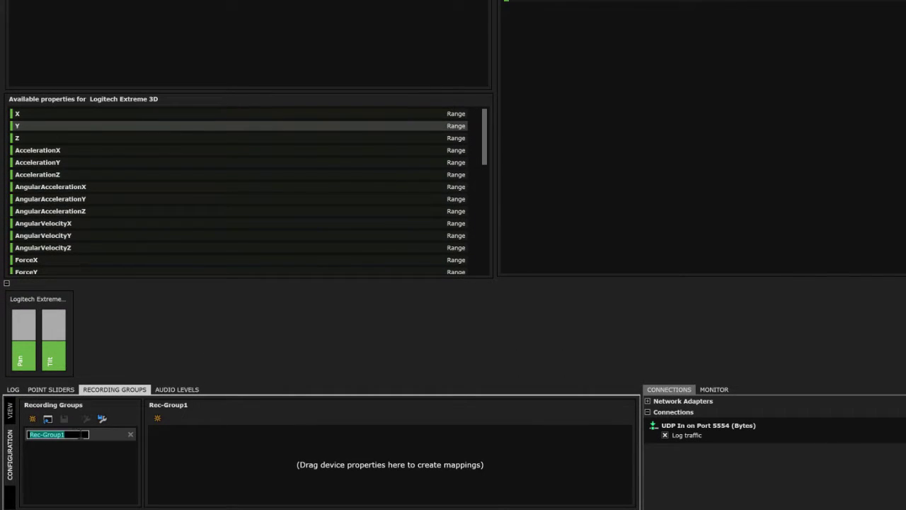
text(Pan Tilt)
Step: Add a Record mapping for the Logitech Extreme 3D's Pan property to the Pan Tilt group, targeting the Right Mirror channel
click(156, 419)
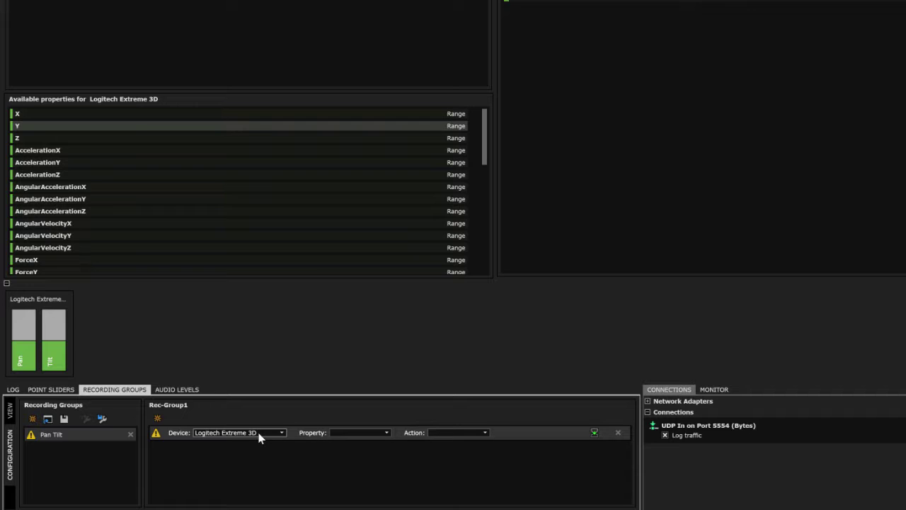
click(351, 432)
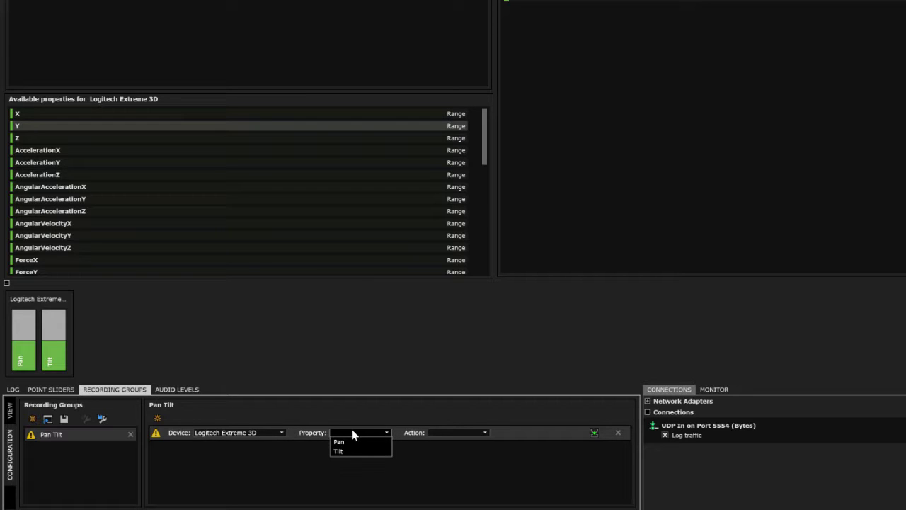
click(356, 447)
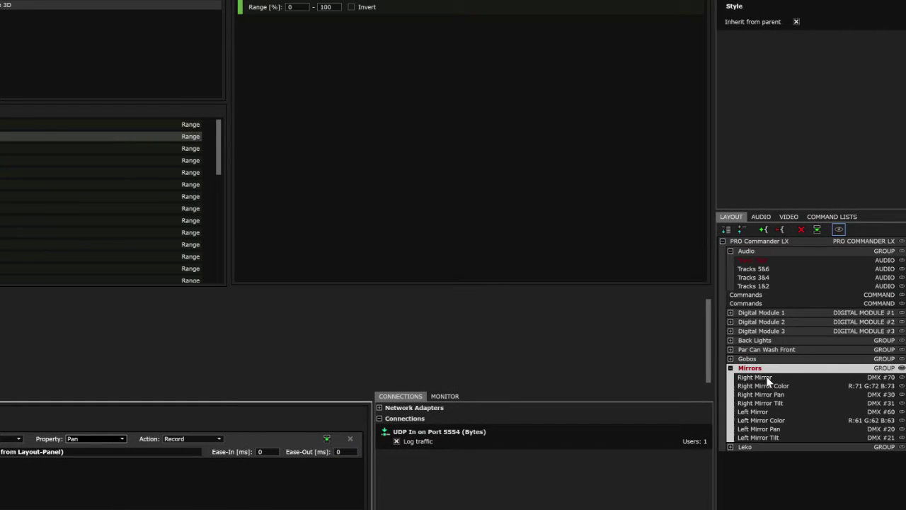
drag(768, 381, 147, 451)
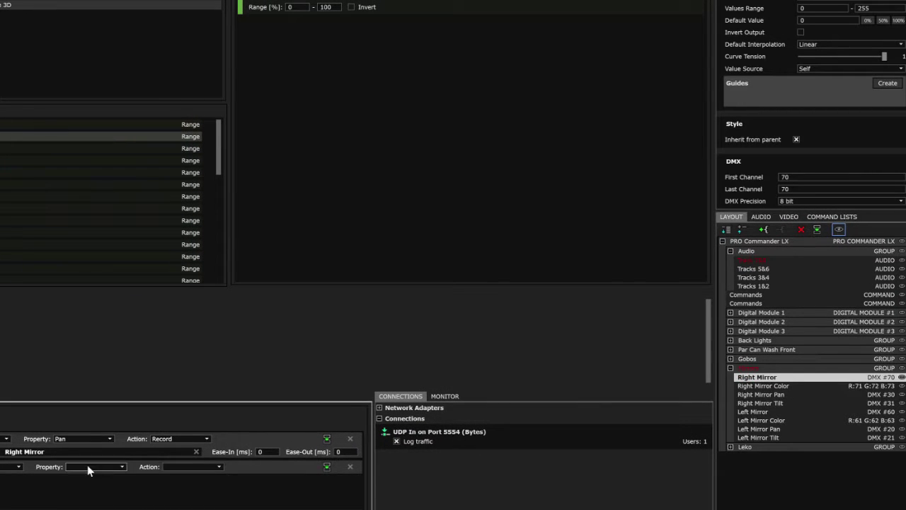
Step: Set the second mapping to record the Tilt property to Right Mirror Tilt, and retarget the Pan mapping to Right Mirror Pan
click(96, 467)
click(97, 486)
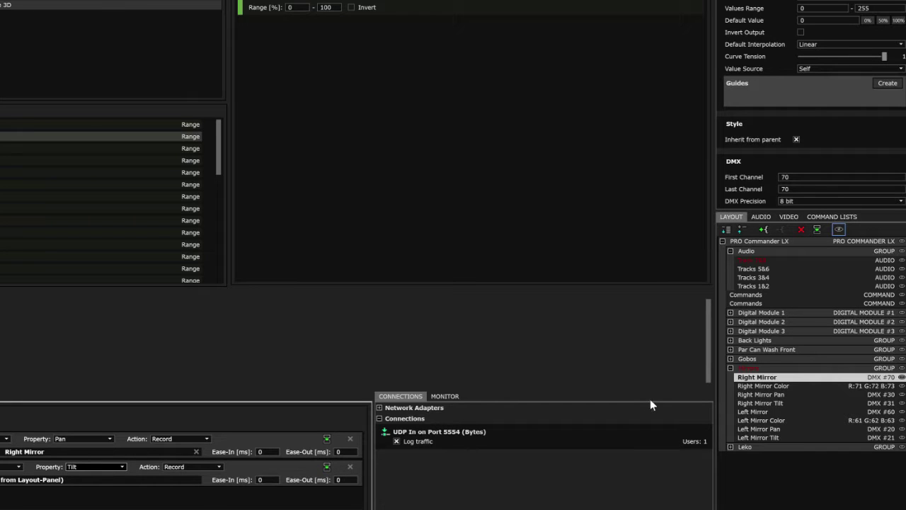
click(775, 403)
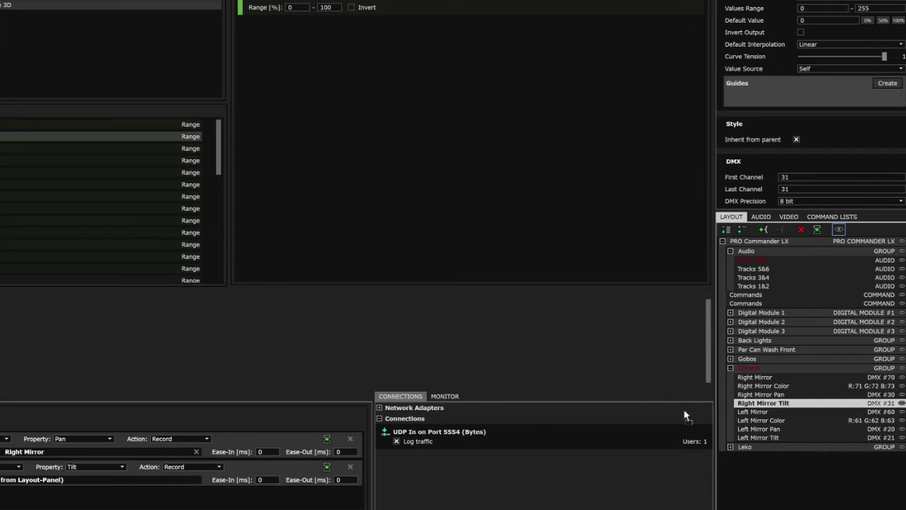
click(121, 474)
drag(777, 394, 35, 450)
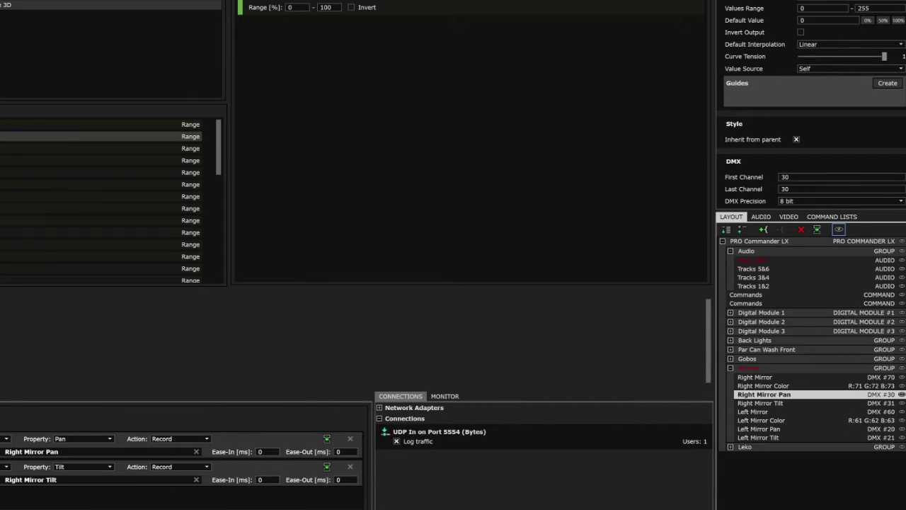
Step: Record joystick movement onto the timeline with the Pan Tilt recording group by punching in and out, and stop playback
click(9, 415)
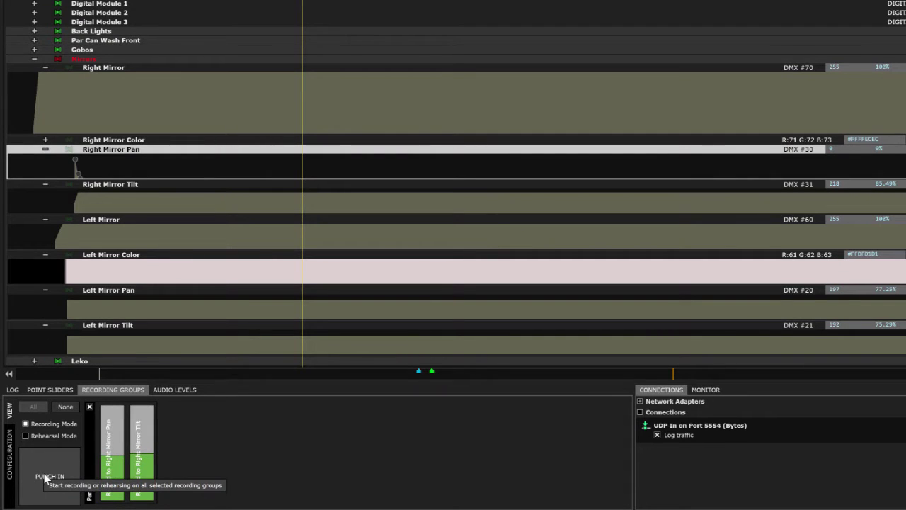
click(45, 477)
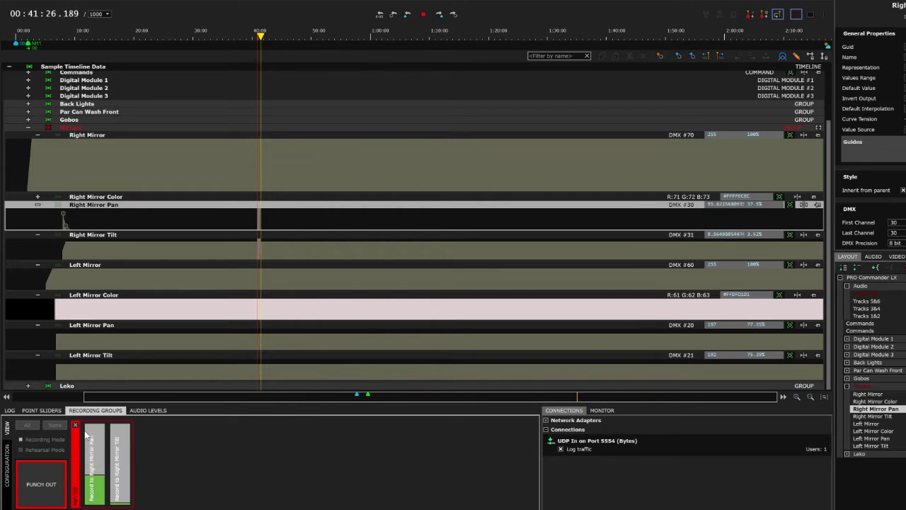
click(47, 478)
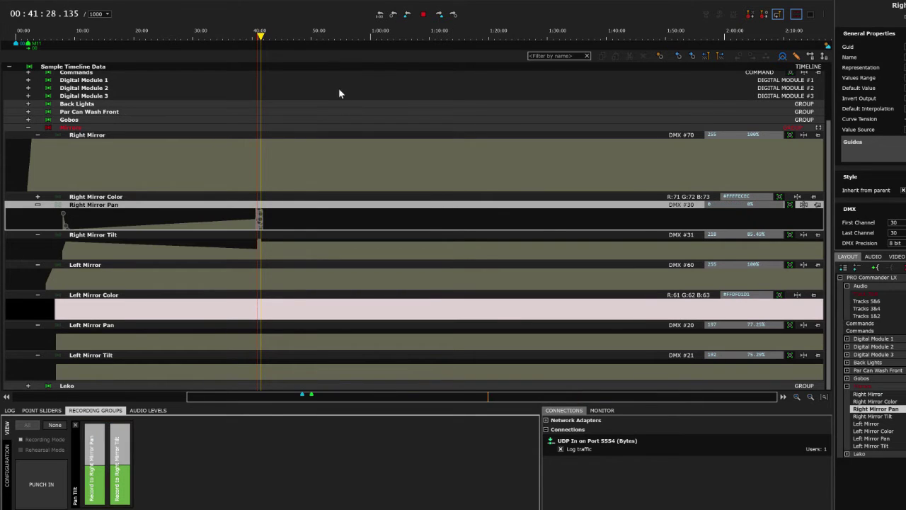
click(422, 15)
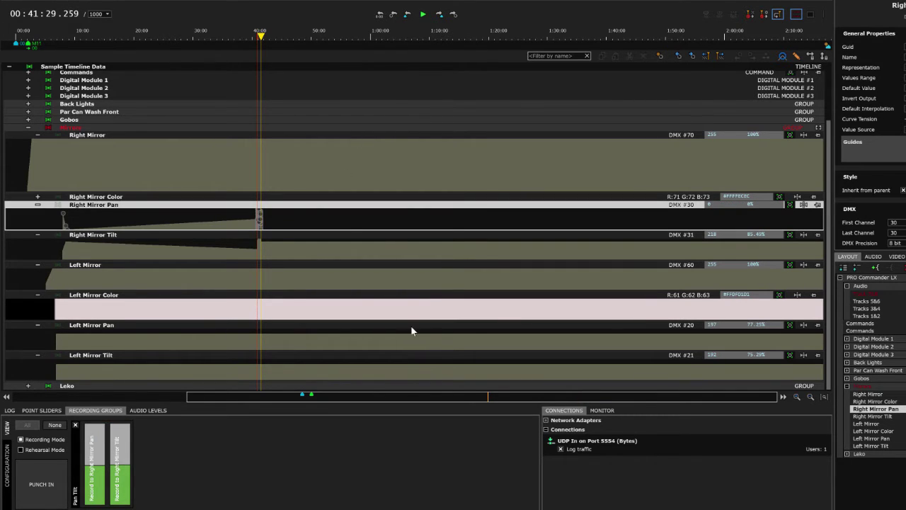
Step: Lower the first recorded point of Right Mirror Pan and the first and last recorded points of Right Mirror Tilt to 0
click(794, 398)
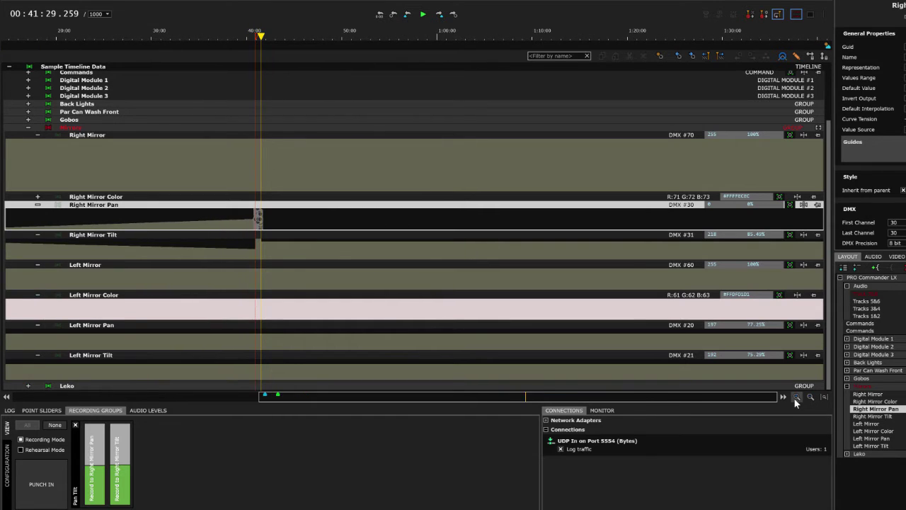
click(795, 399)
click(795, 399)
click(795, 399)
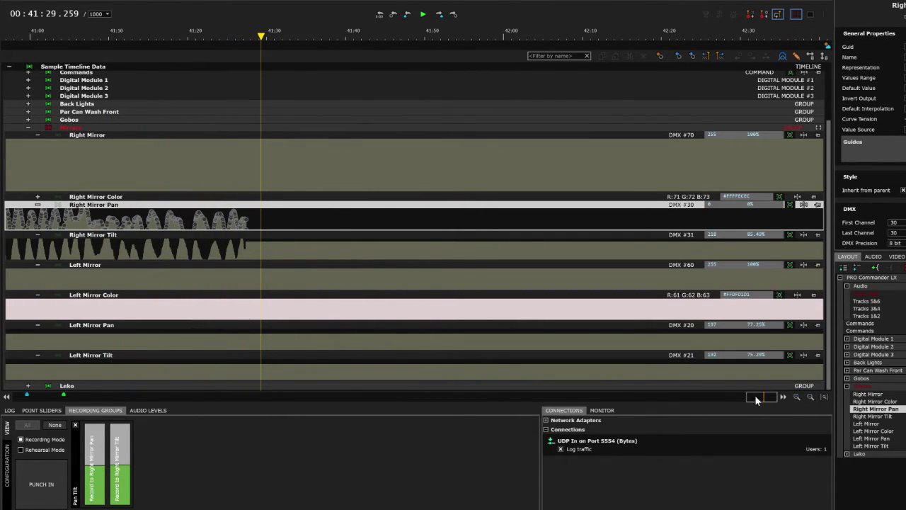
drag(756, 400, 739, 400)
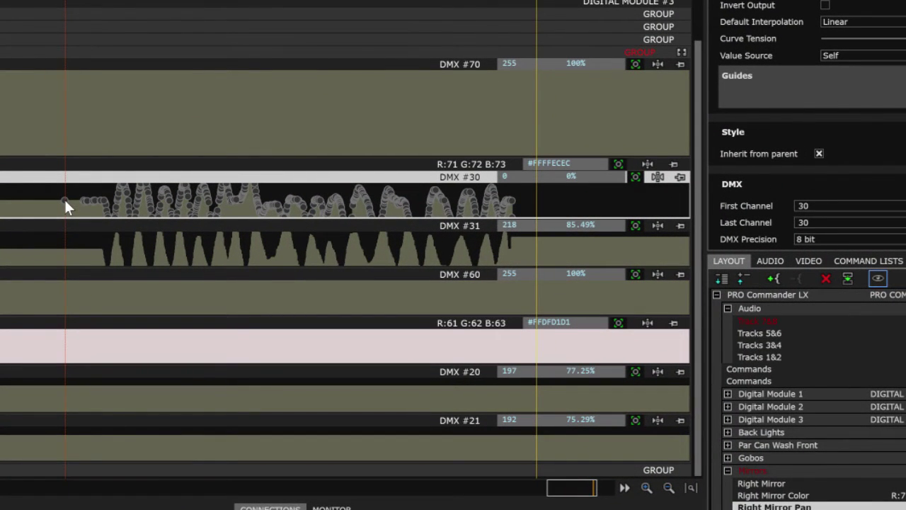
drag(64, 200, 97, 276)
click(100, 251)
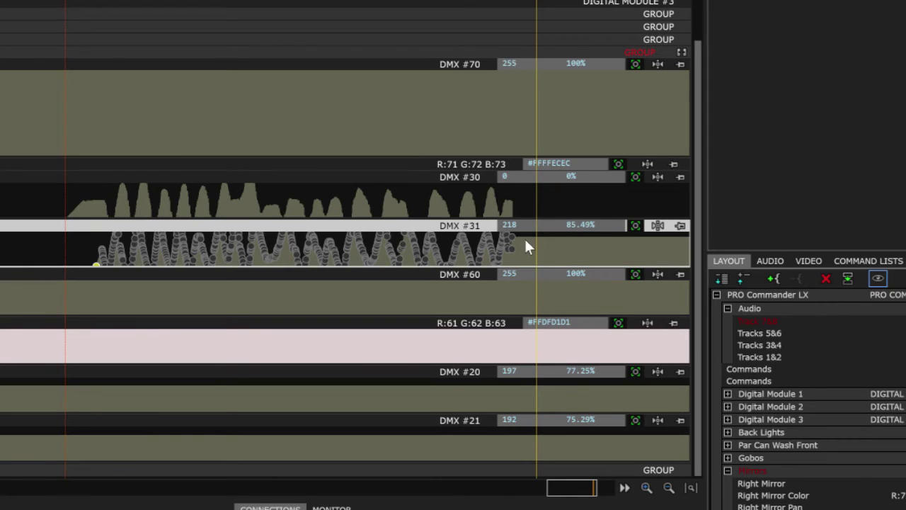
drag(511, 237, 511, 273)
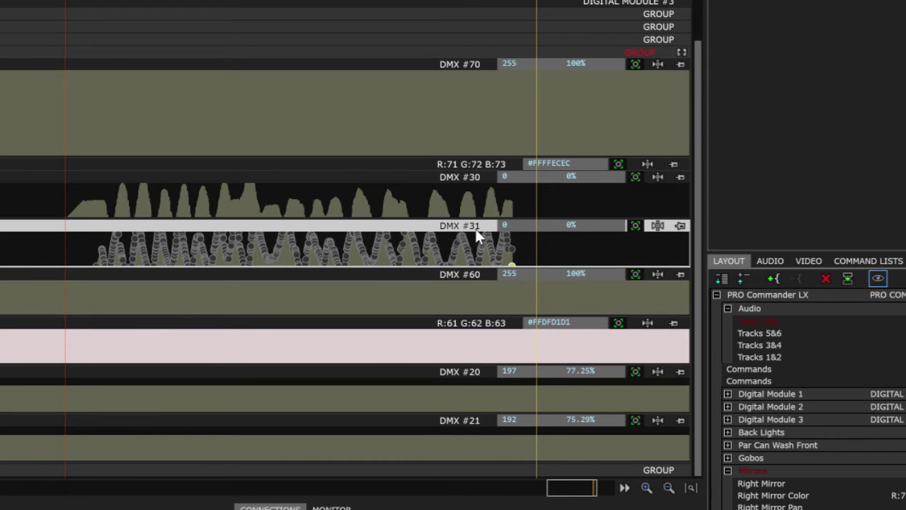